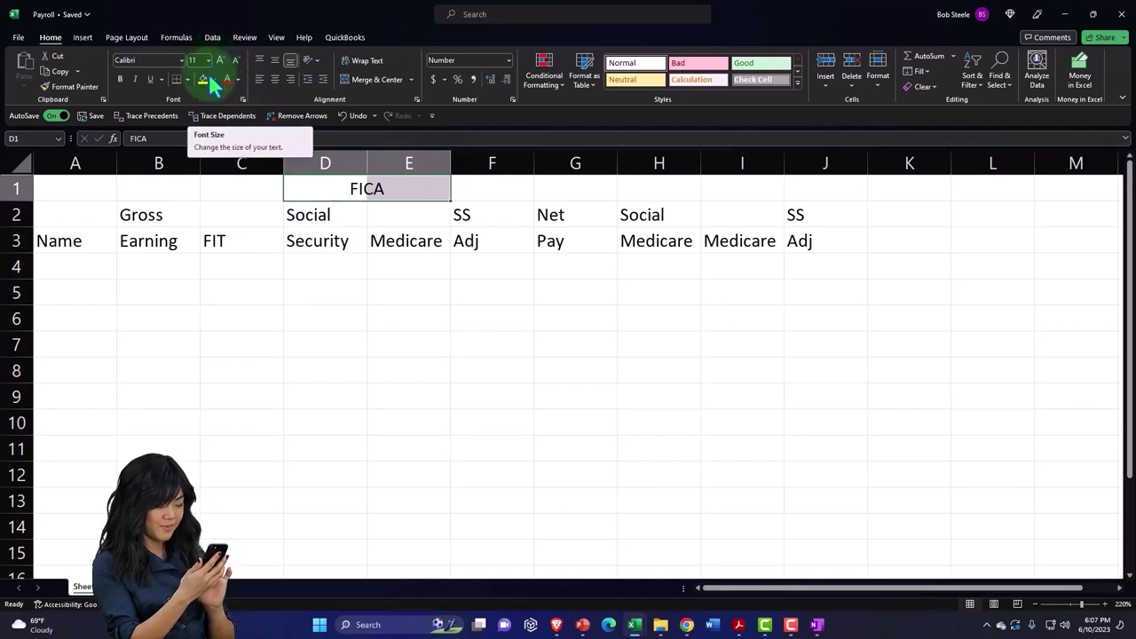
- Color the FICA heading in D1:E1 dark blue with white text, then bold the entire worksheet
{"action": "left_click", "coordinate": [213, 79]}
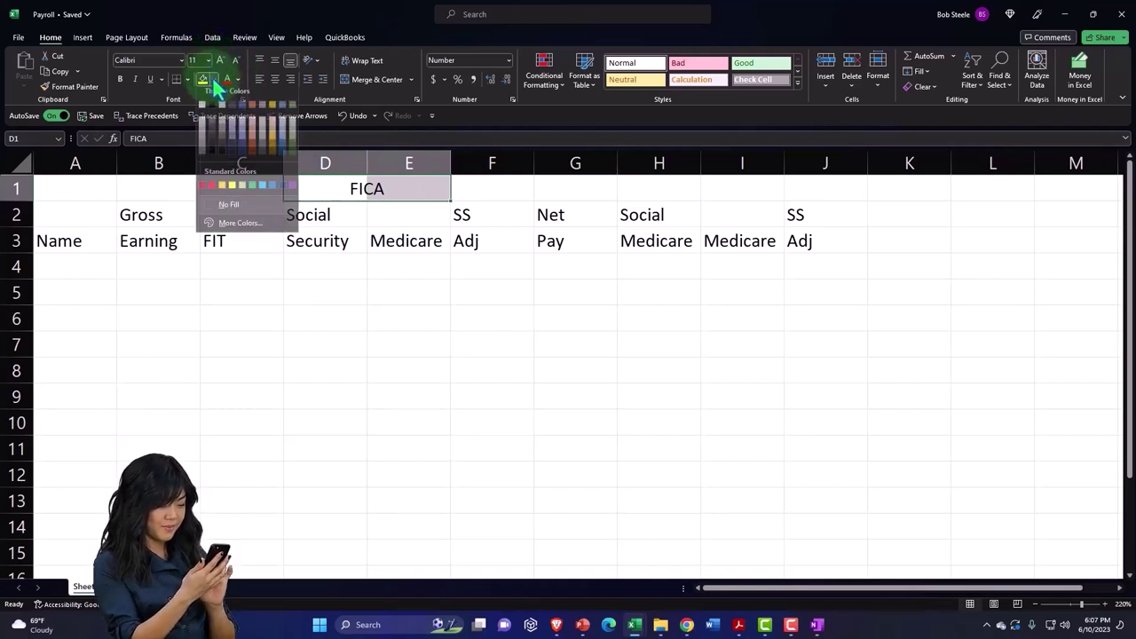
{"action": "left_click", "coordinate": [280, 191]}
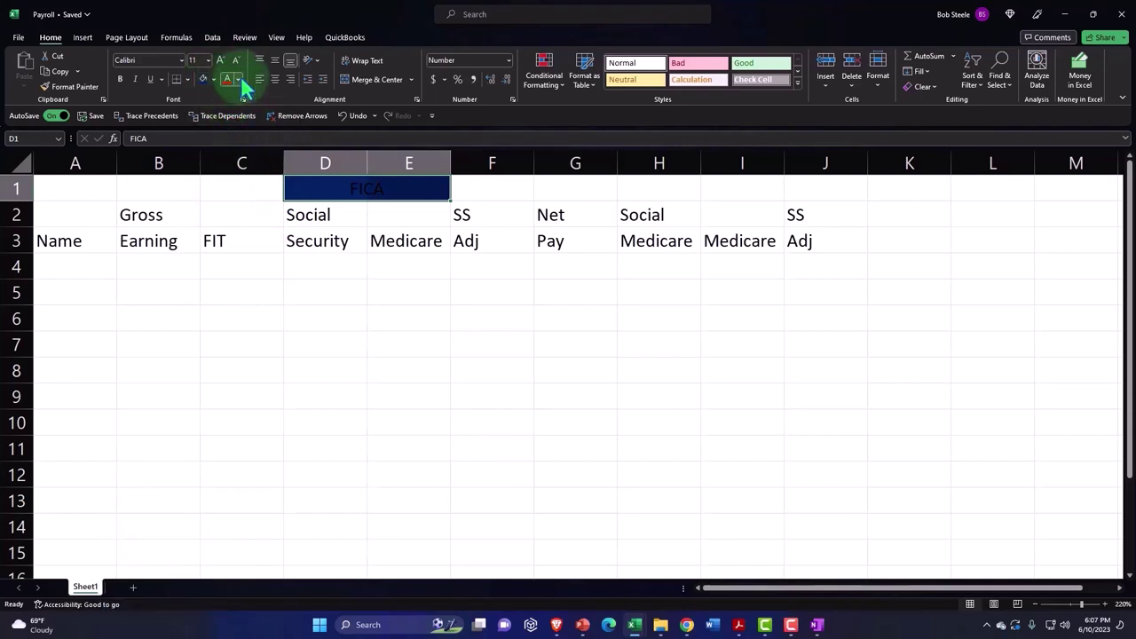
{"action": "left_click", "coordinate": [237, 80]}
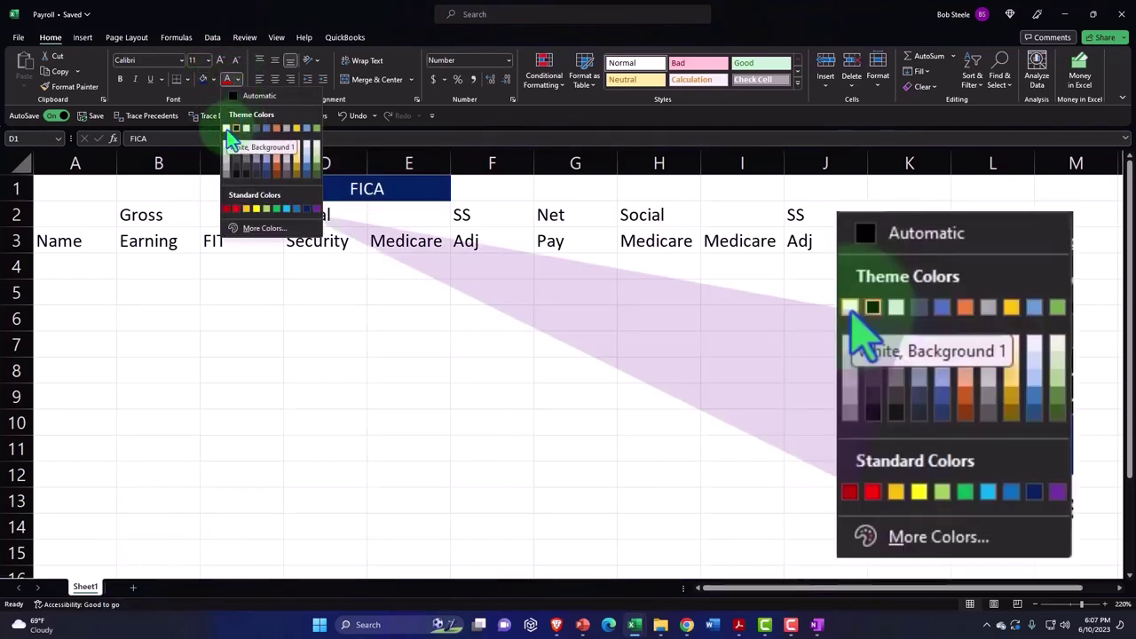
{"action": "left_click", "coordinate": [228, 130]}
{"action": "left_click", "coordinate": [22, 162]}
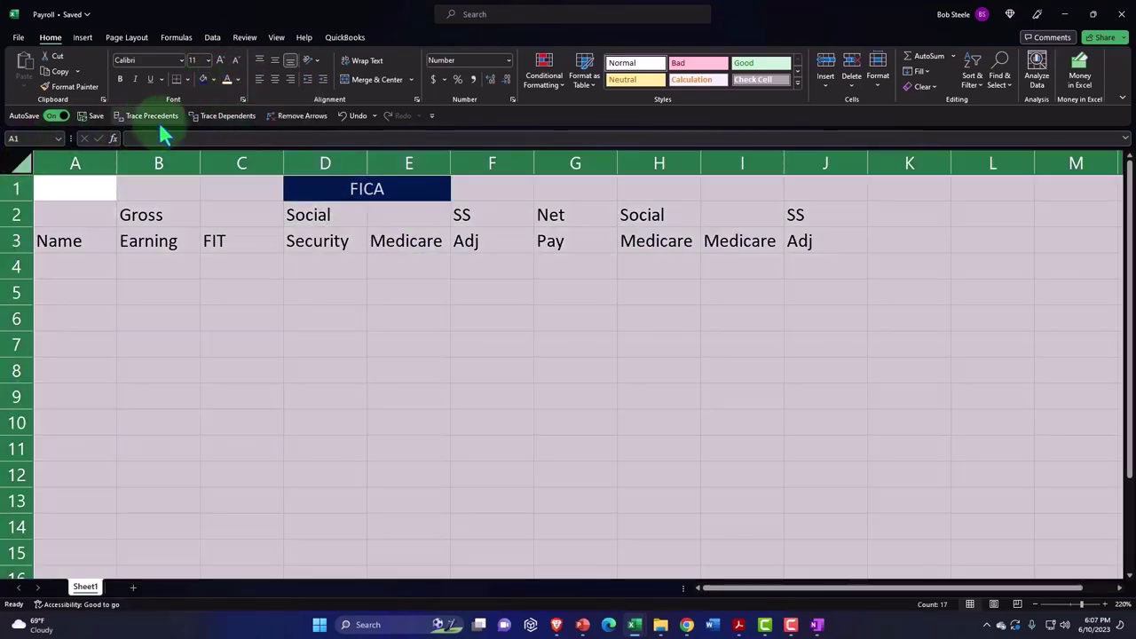
{"action": "left_click", "coordinate": [429, 296]}
- Copy the FICA heading from D1:E1 and paste it into H1
{"action": "left_click_drag", "start_coordinate": [317, 185], "coordinate": [376, 188]}
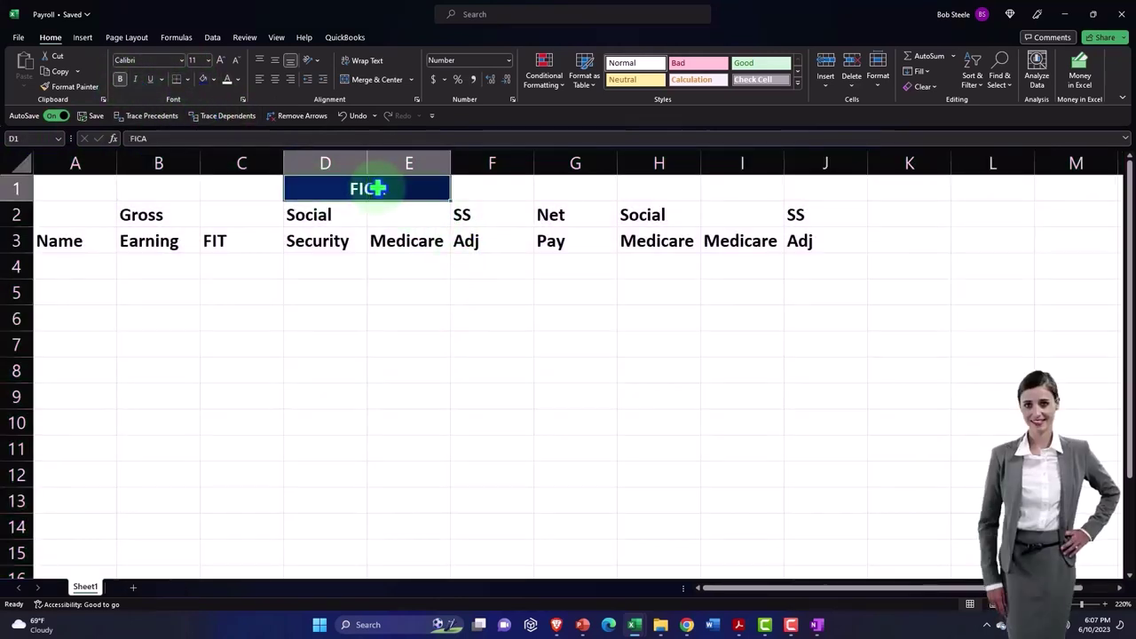
{"action": "key", "text": "ctrl+c"}
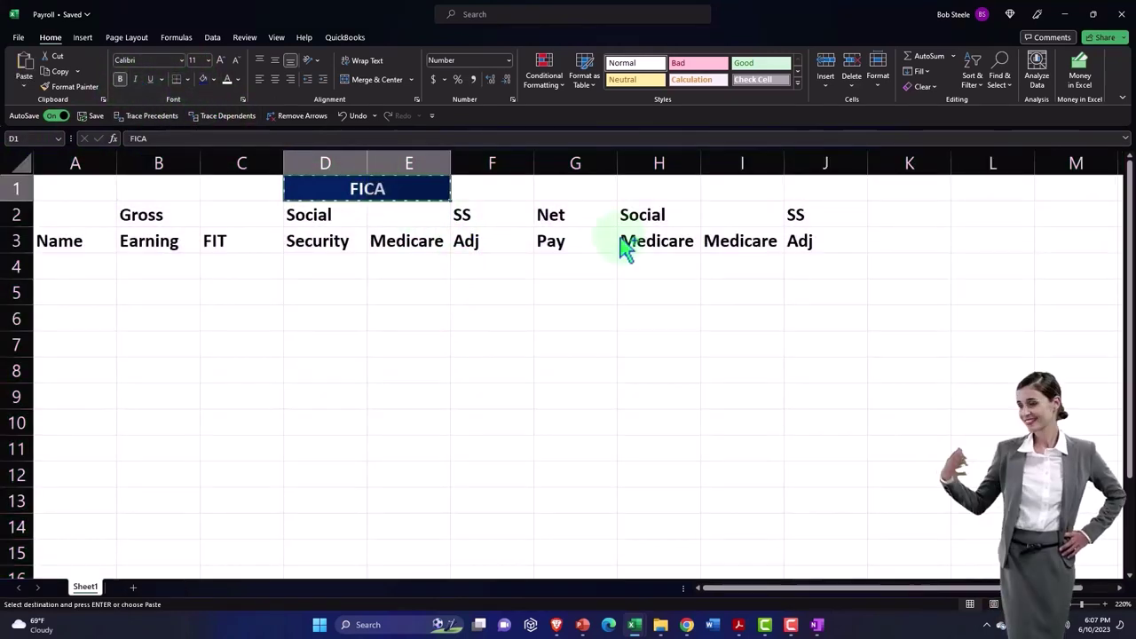
{"action": "left_click", "coordinate": [677, 197]}
{"action": "key", "text": "ctrl+v"}
{"action": "left_click", "coordinate": [728, 293]}
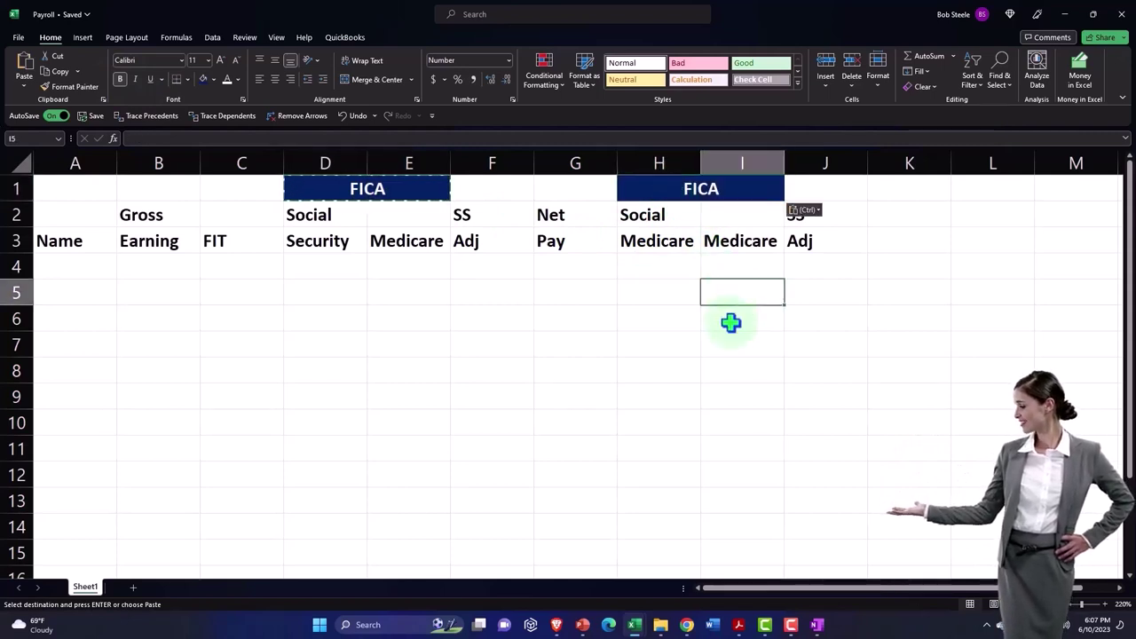
- Center the original FICA heading across D1:F1 using Center Across Selection
{"action": "left_click", "coordinate": [360, 184]}
{"action": "left_click", "coordinate": [464, 187]}
{"action": "right_click", "coordinate": [470, 189]}
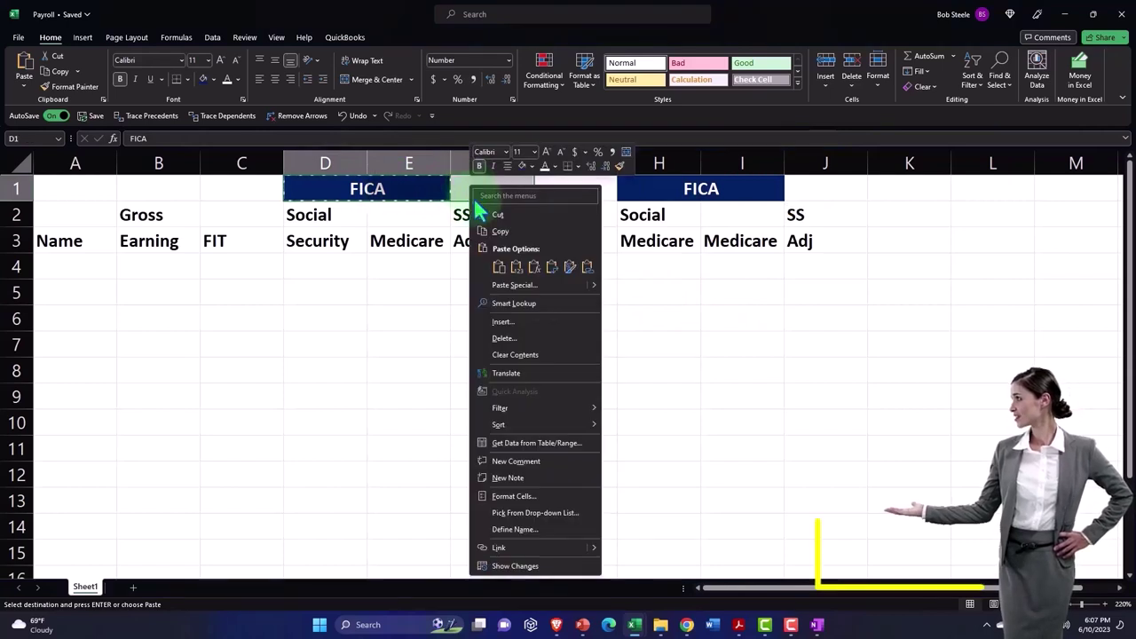
{"action": "left_click", "coordinate": [548, 495]}
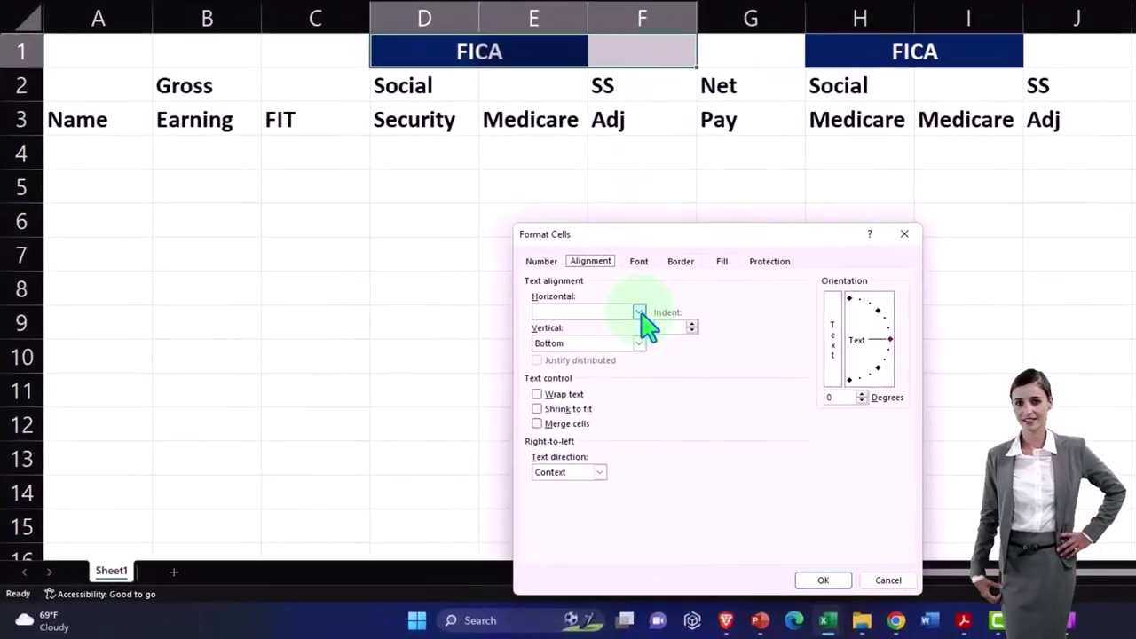
{"action": "left_click", "coordinate": [534, 365]}
{"action": "left_click", "coordinate": [700, 334]}
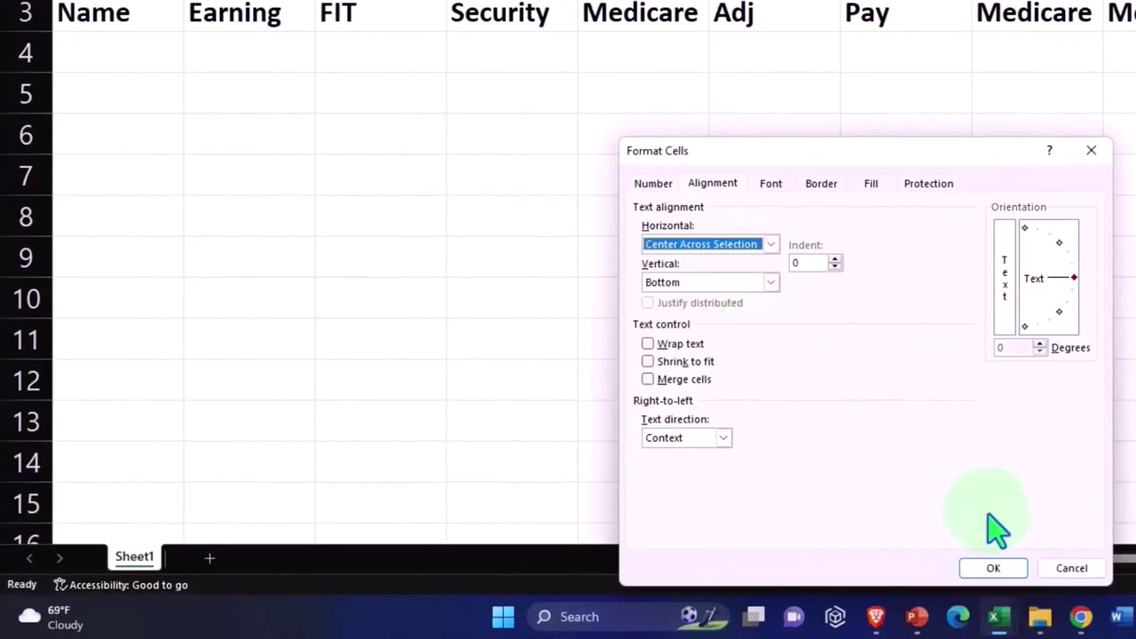
{"action": "left_click", "coordinate": [993, 568]}
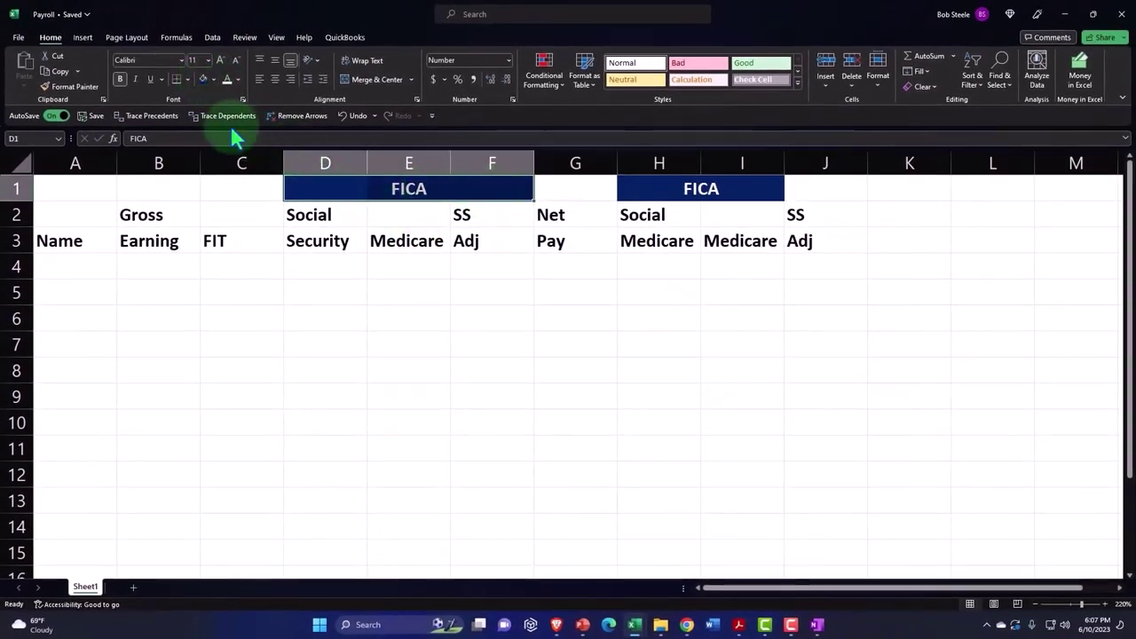
- Format Painter the FICA heading onto H1:J1 so it centers across H–J
{"action": "left_click", "coordinate": [67, 86]}
{"action": "left_click", "coordinate": [652, 182]}
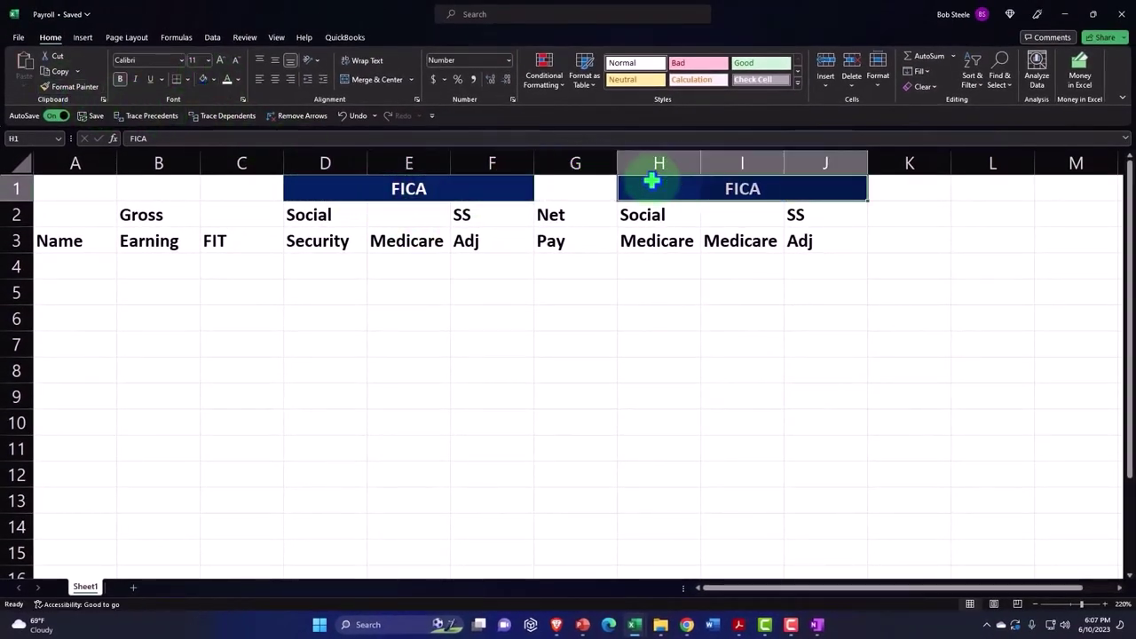
{"action": "left_click", "coordinate": [750, 296]}
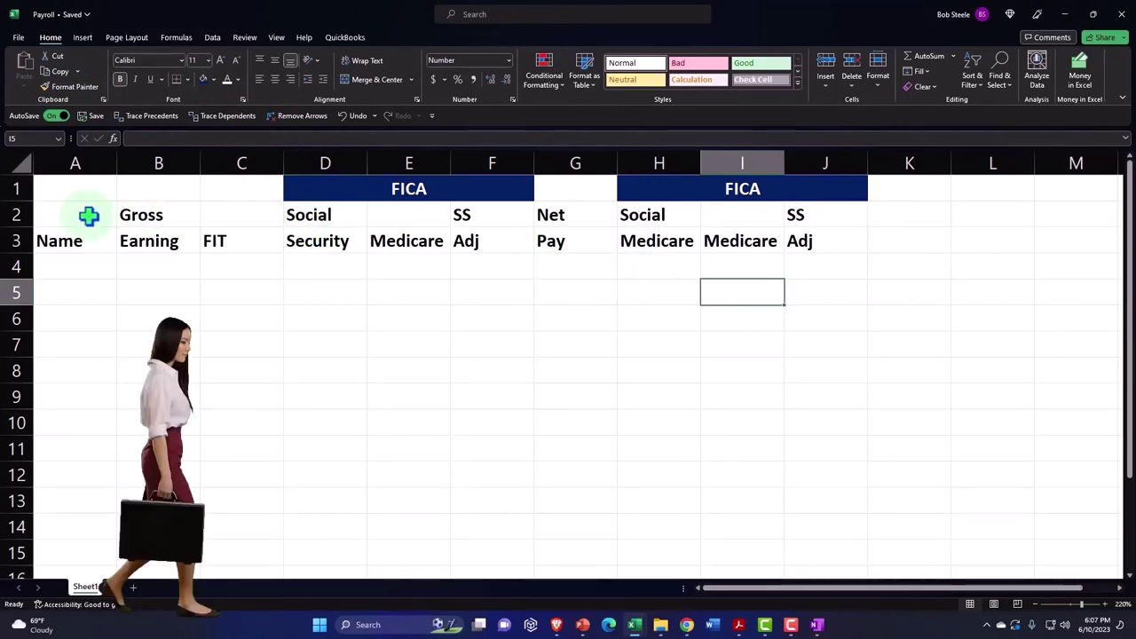
- Give header rows 2–3 (A–J) a black fill with white, centered text
{"action": "left_click_drag", "start_coordinate": [86, 215], "coordinate": [798, 238]}
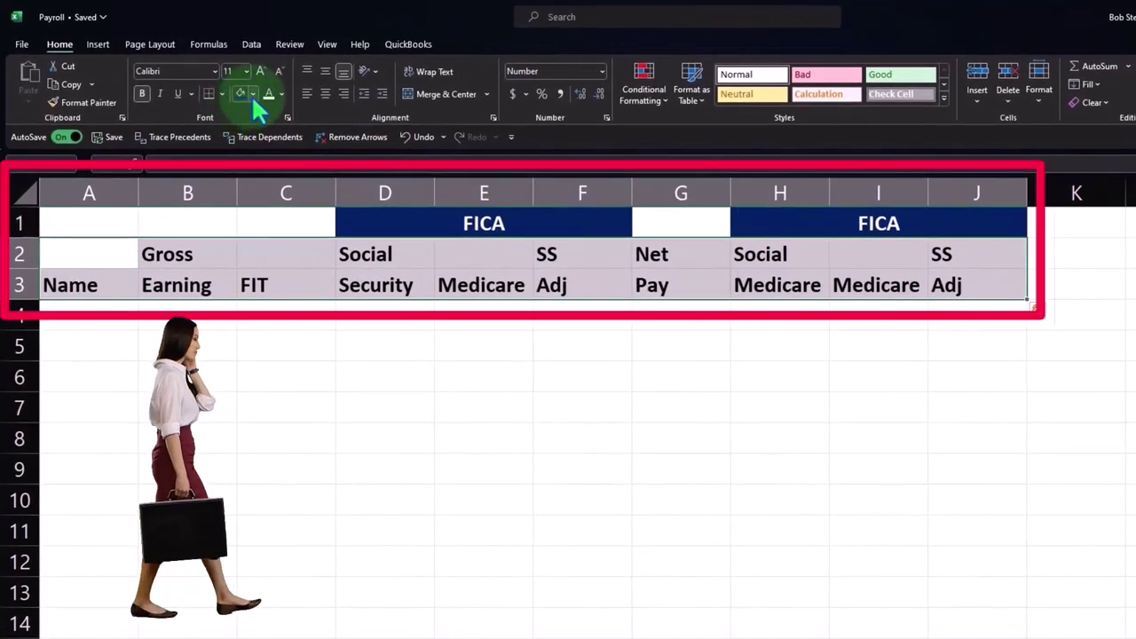
{"action": "left_click", "coordinate": [251, 94]}
{"action": "left_click", "coordinate": [251, 180]}
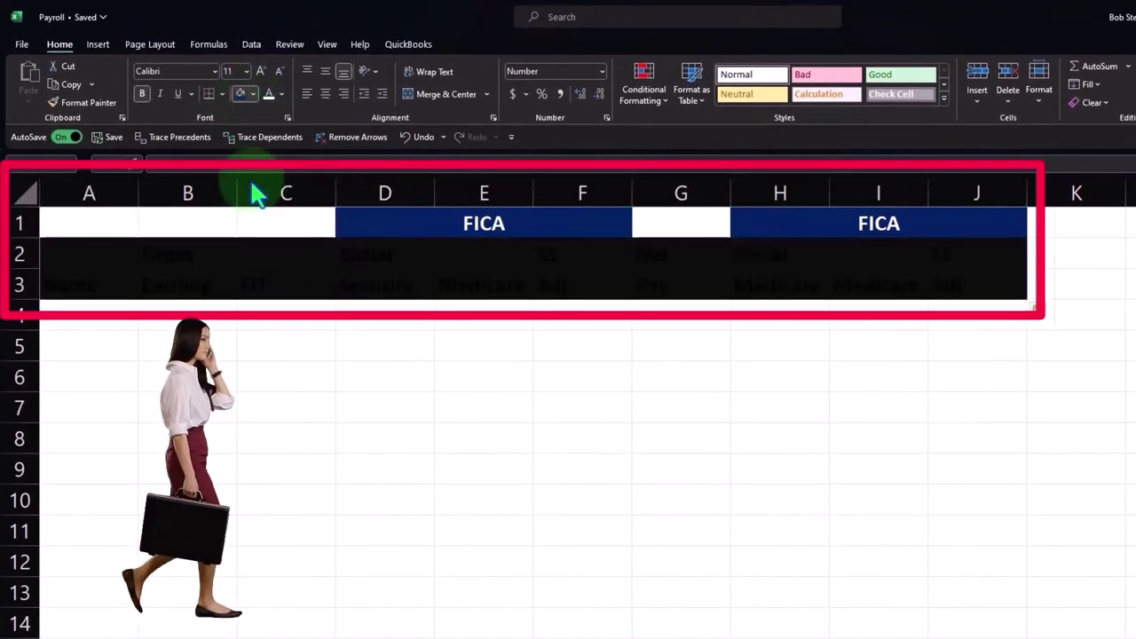
{"action": "left_click", "coordinate": [281, 94]}
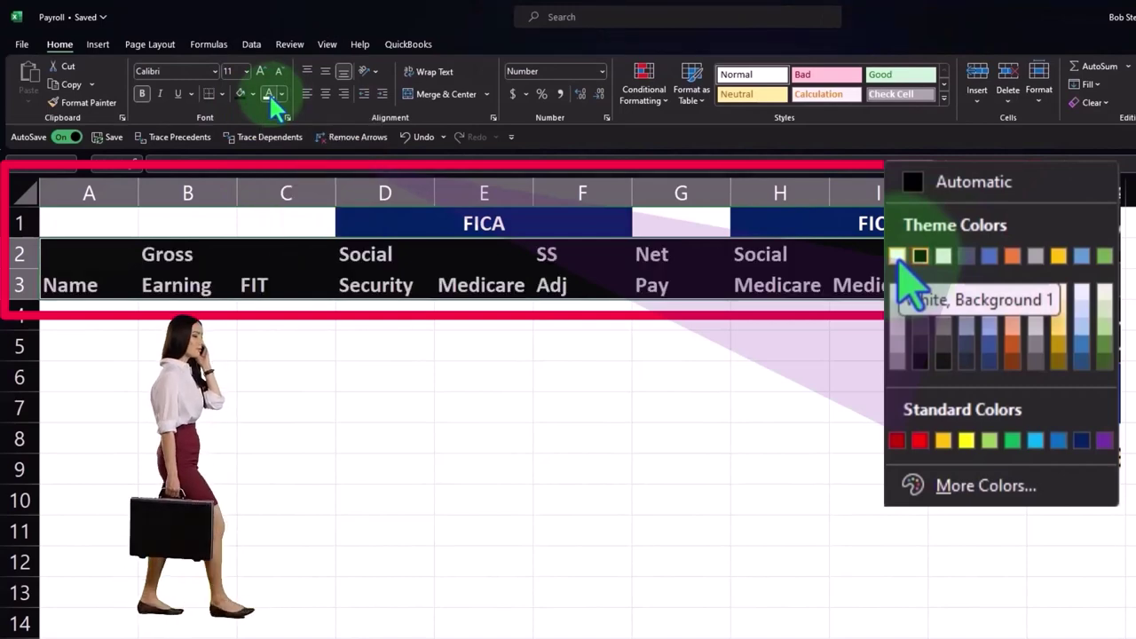
{"action": "left_click", "coordinate": [269, 157]}
{"action": "left_click", "coordinate": [327, 92]}
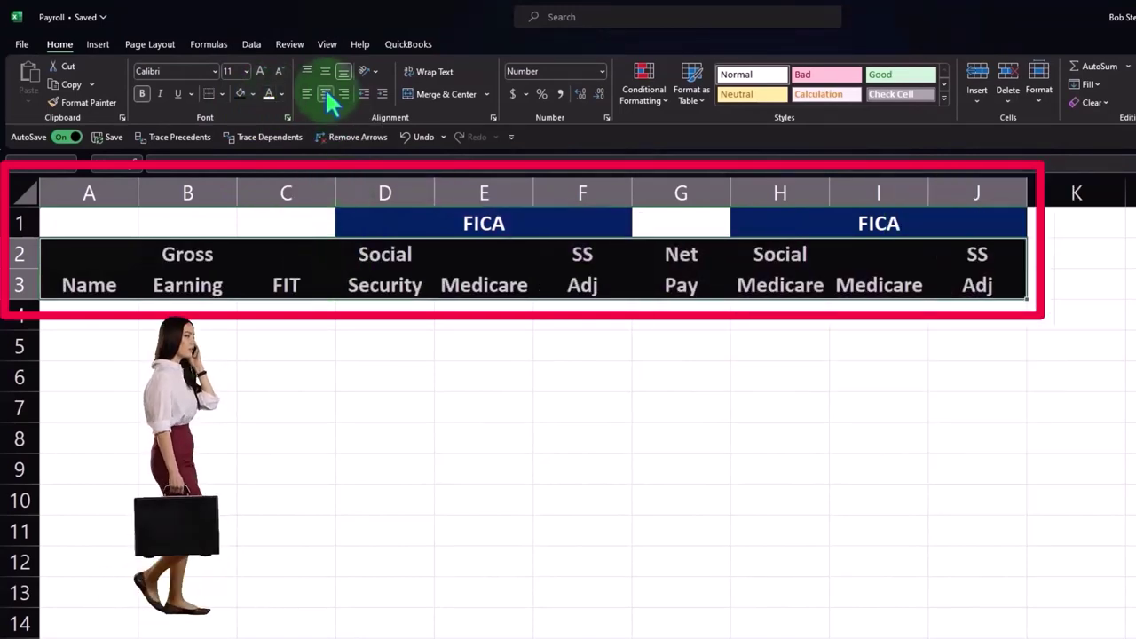
{"action": "left_click", "coordinate": [718, 385]}
- Run Spelling from the Review tab over the whole sheet, then drag column A wider for names
{"action": "left_click", "coordinate": [289, 44]}
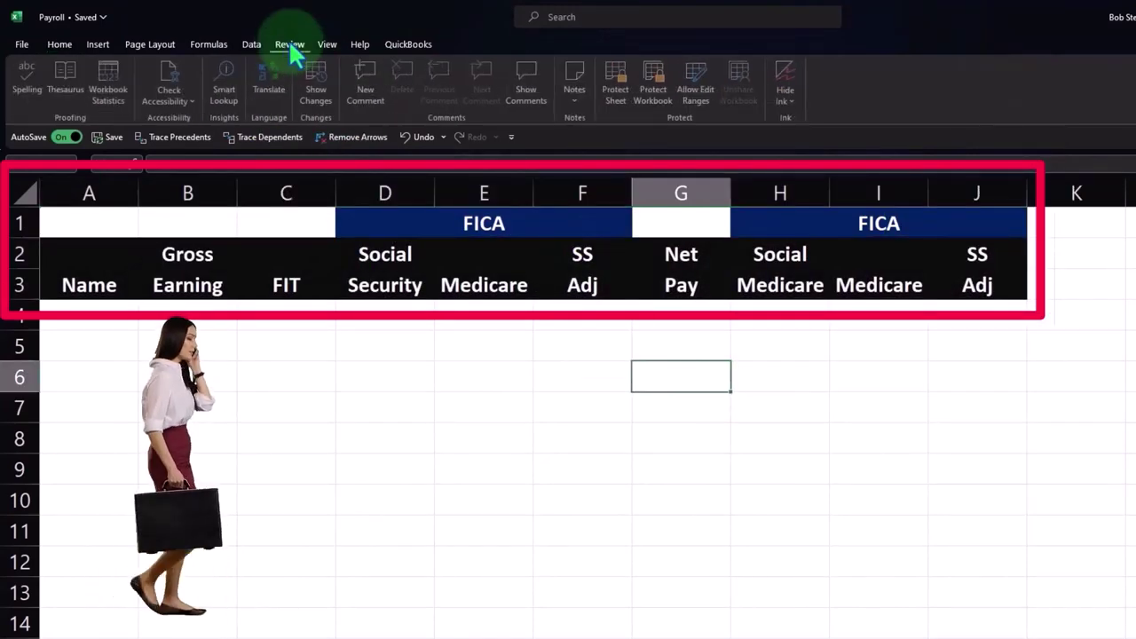
{"action": "left_click", "coordinate": [37, 90]}
{"action": "left_click", "coordinate": [655, 410]}
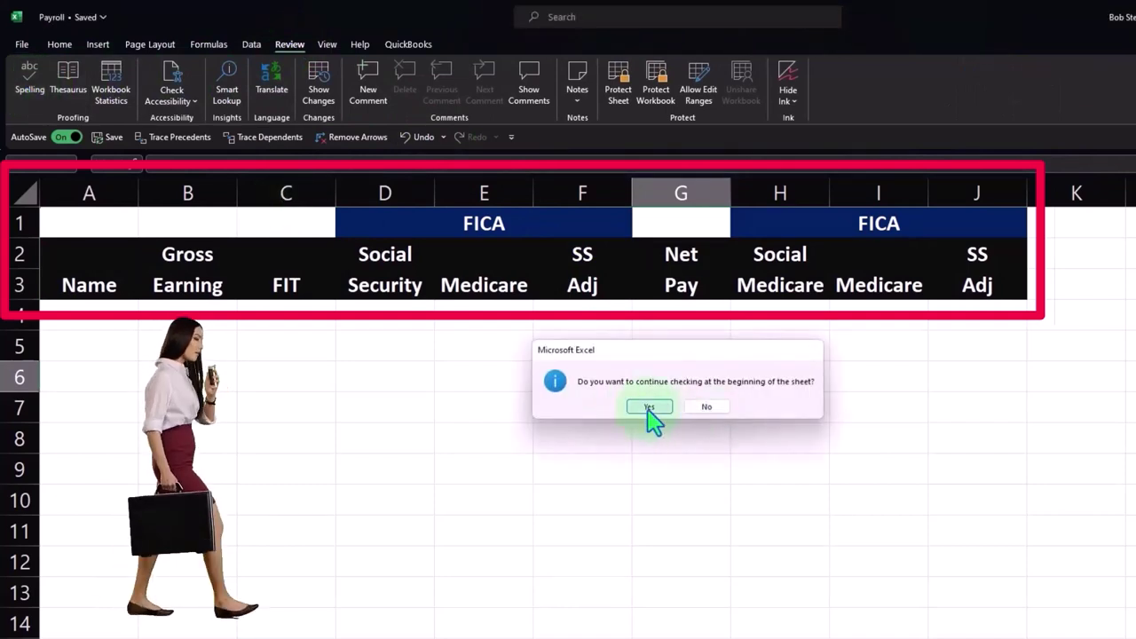
{"action": "left_click", "coordinate": [676, 408]}
{"action": "left_click", "coordinate": [647, 432]}
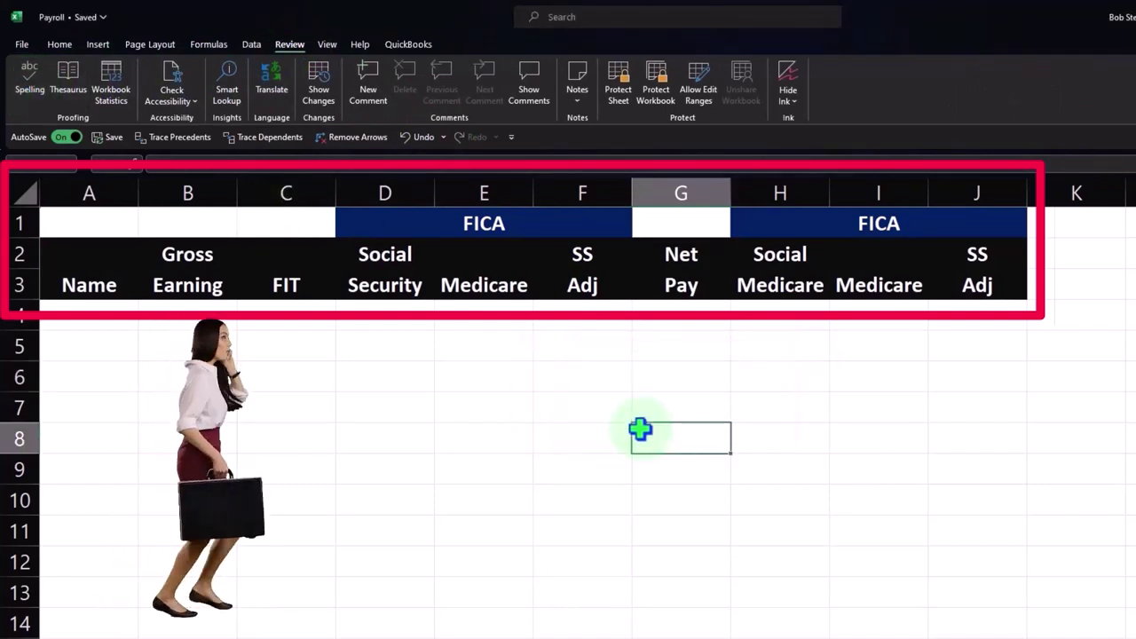
{"action": "left_click", "coordinate": [109, 312]}
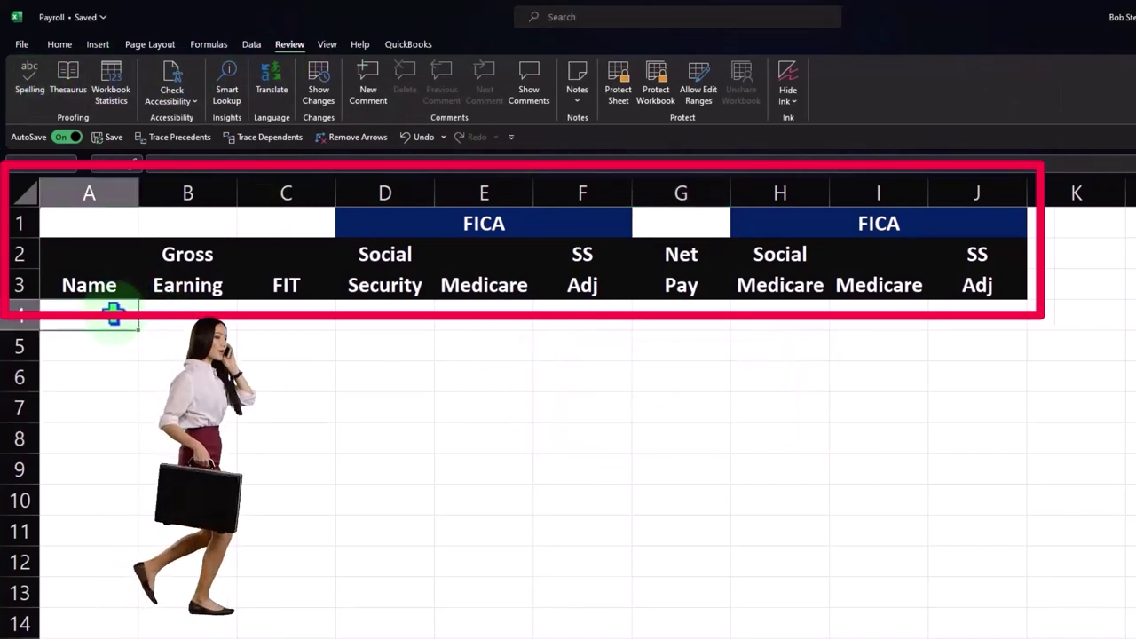
{"action": "left_click_drag", "start_coordinate": [139, 193], "coordinate": [205, 198]}
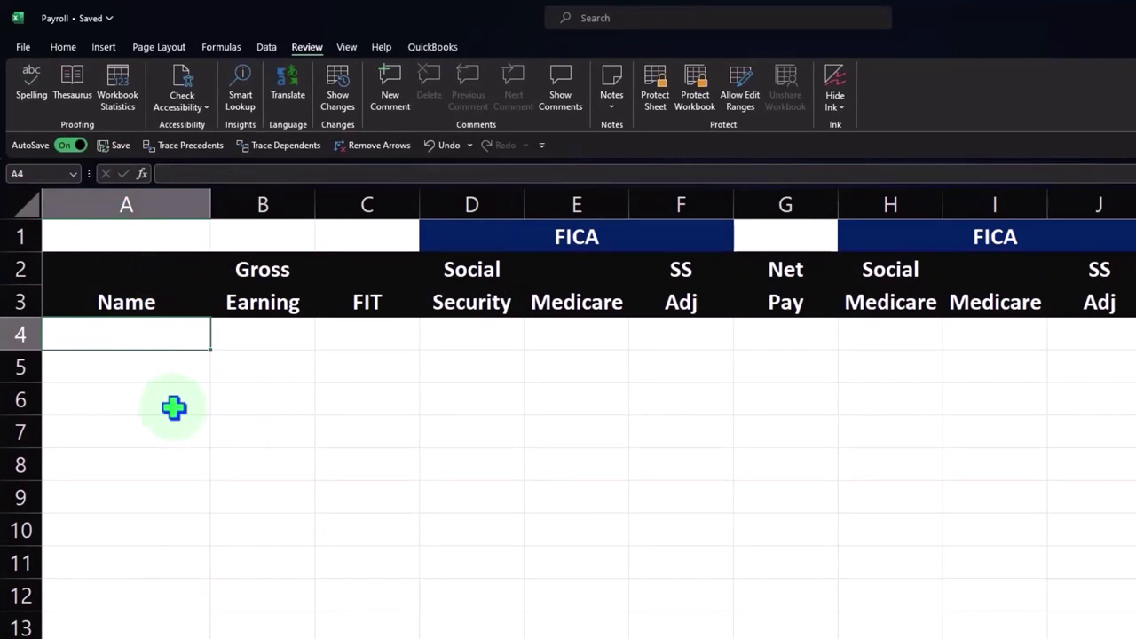
- Enter the first employee's name in A4 and gross earnings of 4,583.33 in B4
{"action": "type", "text": "Adam Hamulton"}
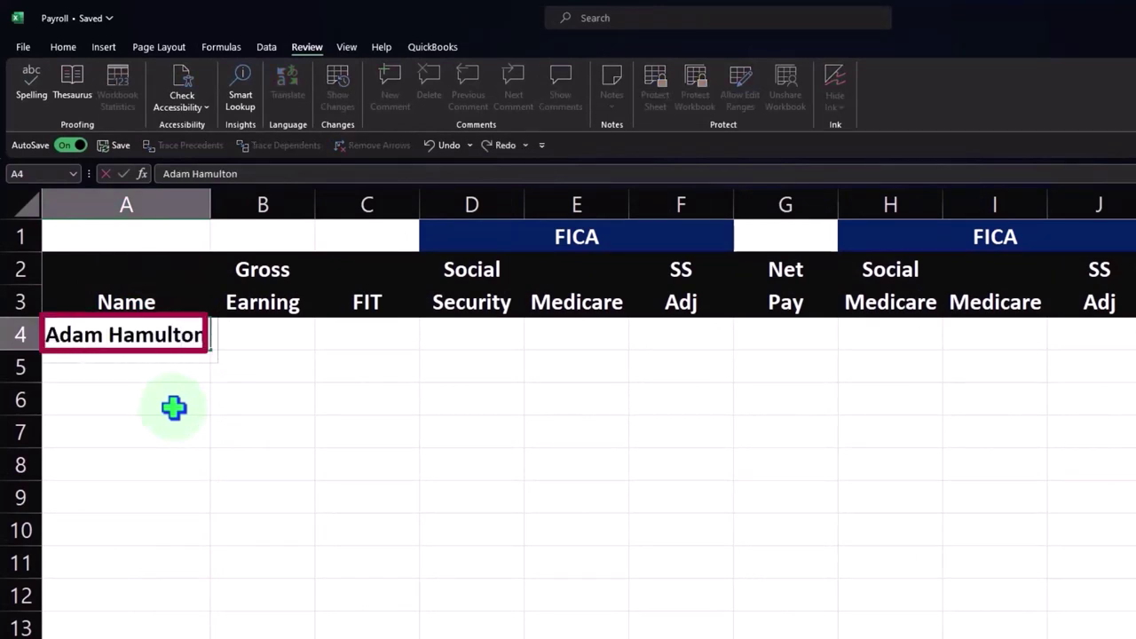
{"action": "key", "text": "Tab"}
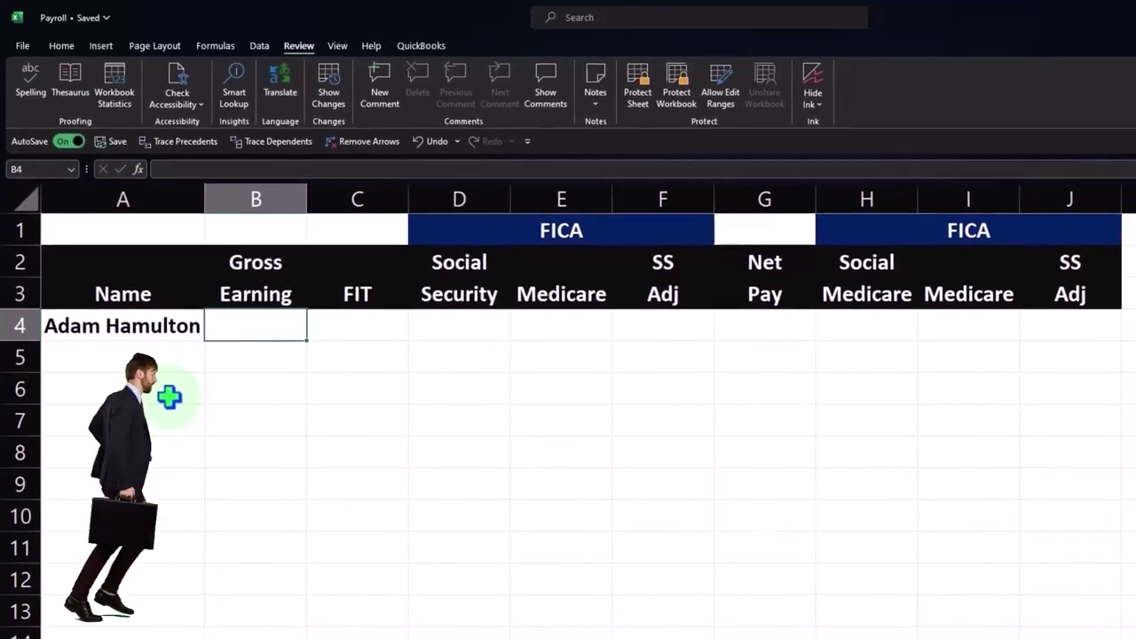
{"action": "type", "text": "4,58"}
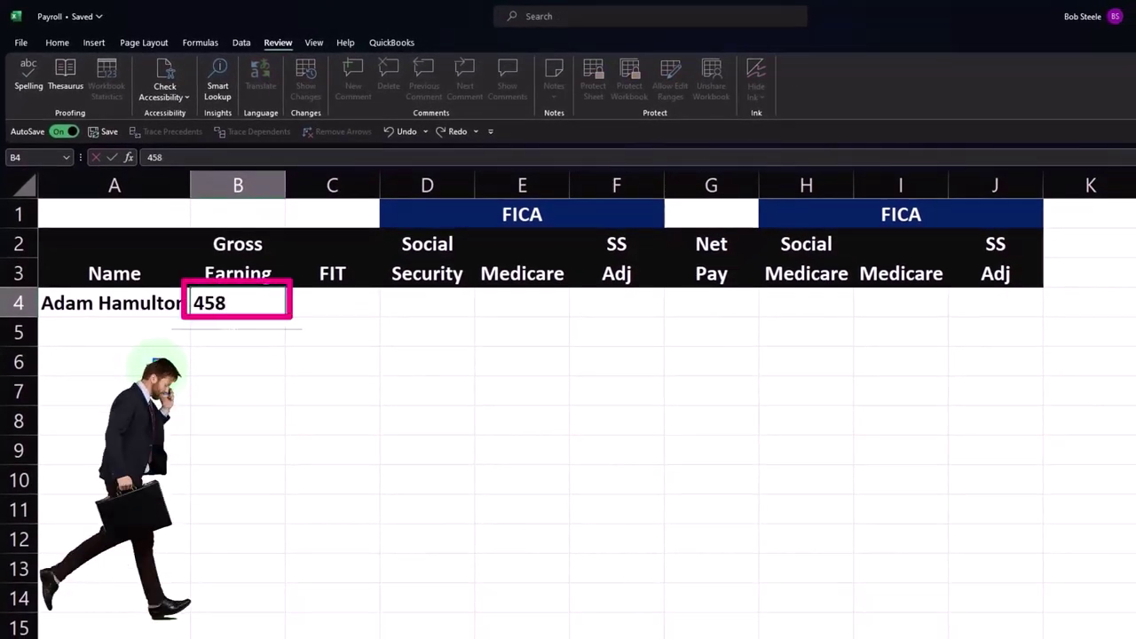
{"action": "type", "text": "3.33"}
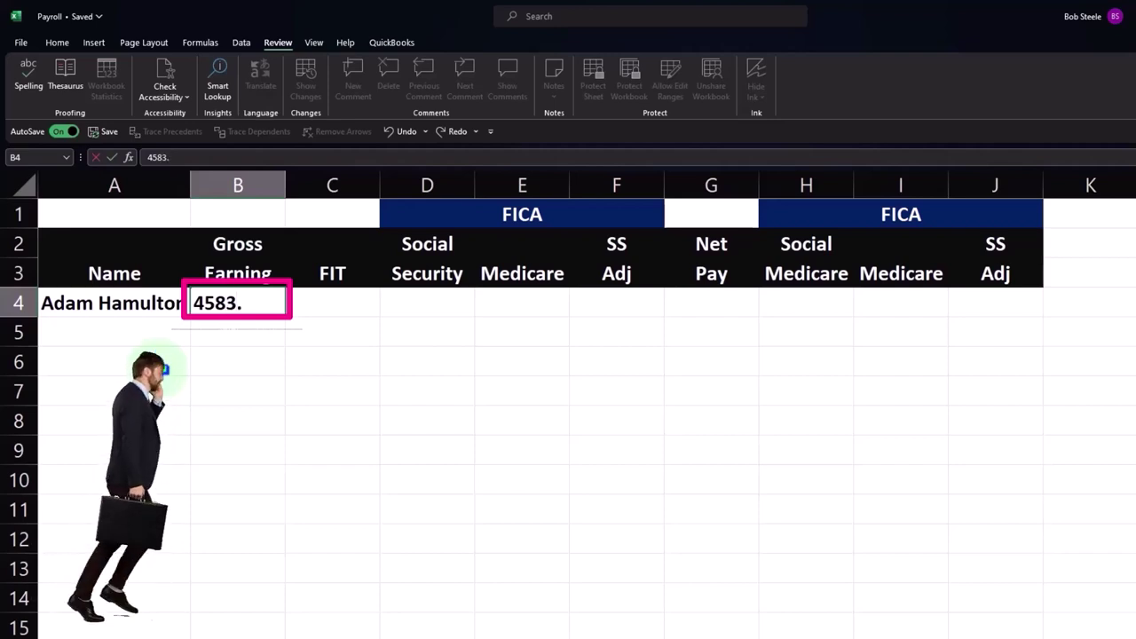
{"action": "key", "text": "Return"}
{"action": "key", "text": "Up"}
{"action": "key", "text": "Right"}
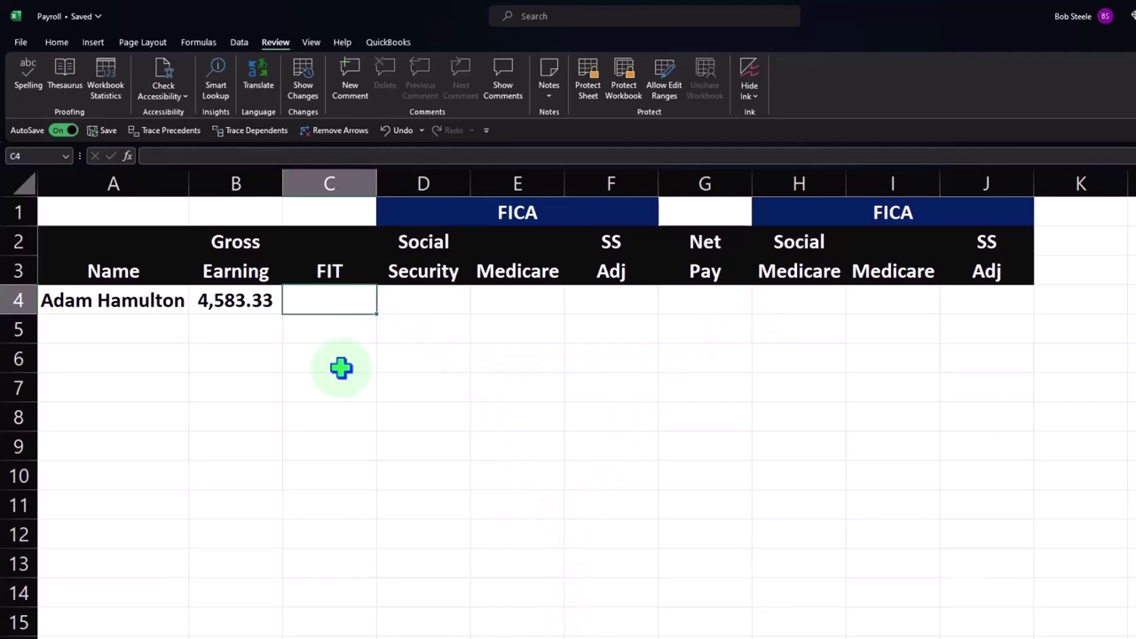
- Enter FIT of 720 in C4
{"action": "type", "text": "720"}
{"action": "key", "text": "Return"}
{"action": "key", "text": "Up"}
{"action": "key", "text": "Right"}
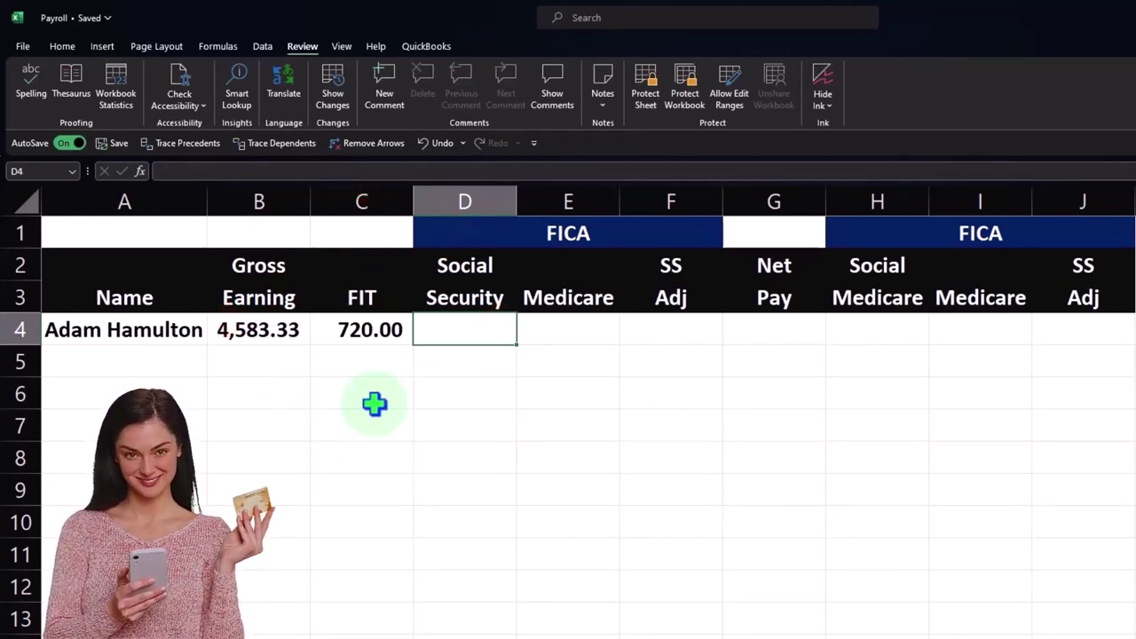
- Enter =B4*.062 in D4 so Social Security shows 284.17
{"action": "type", "text": "="}
{"action": "key", "text": "Left"}
{"action": "key", "text": "Left"}
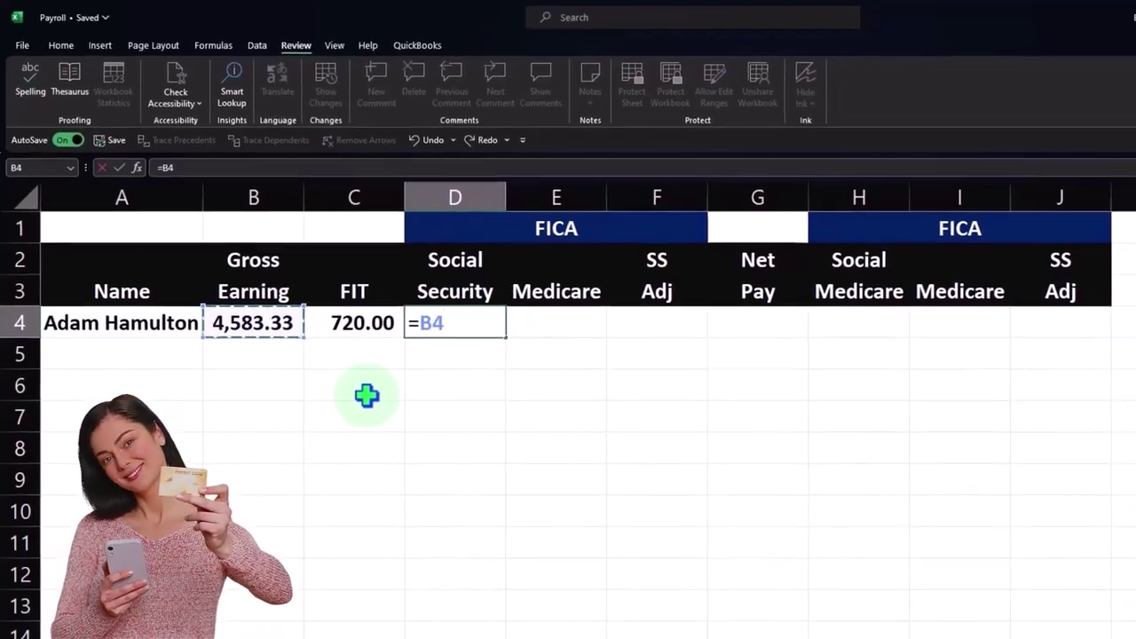
{"action": "type", "text": "*."}
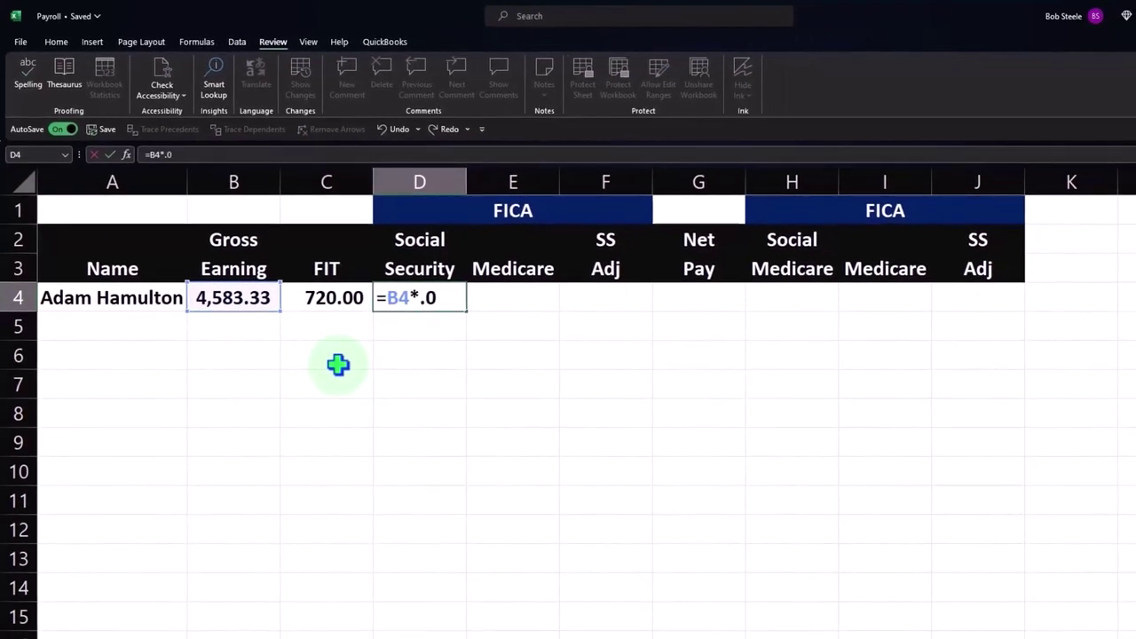
{"action": "type", "text": "062"}
{"action": "key", "text": "Return"}
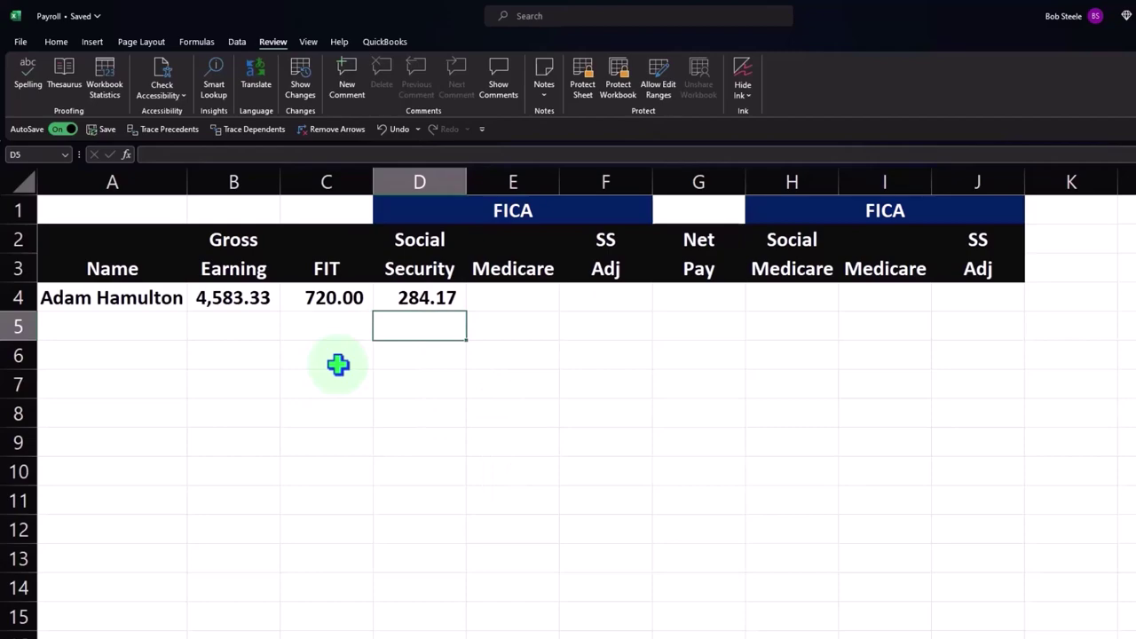
- Enter the Medicare formula =B4*.0145 in E4 to get 66.46
{"action": "key", "text": "Left"}
{"action": "key", "text": "Left"}
{"action": "key", "text": "Up"}
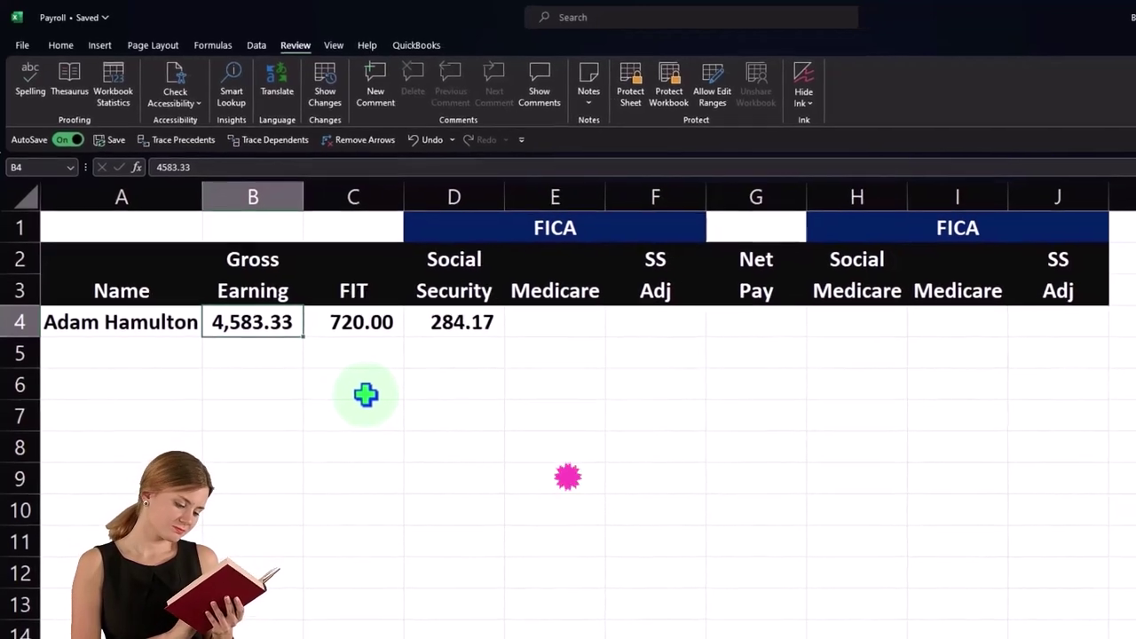
{"action": "key", "text": "Right"}
{"action": "key", "text": "Right"}
{"action": "key", "text": "Right"}
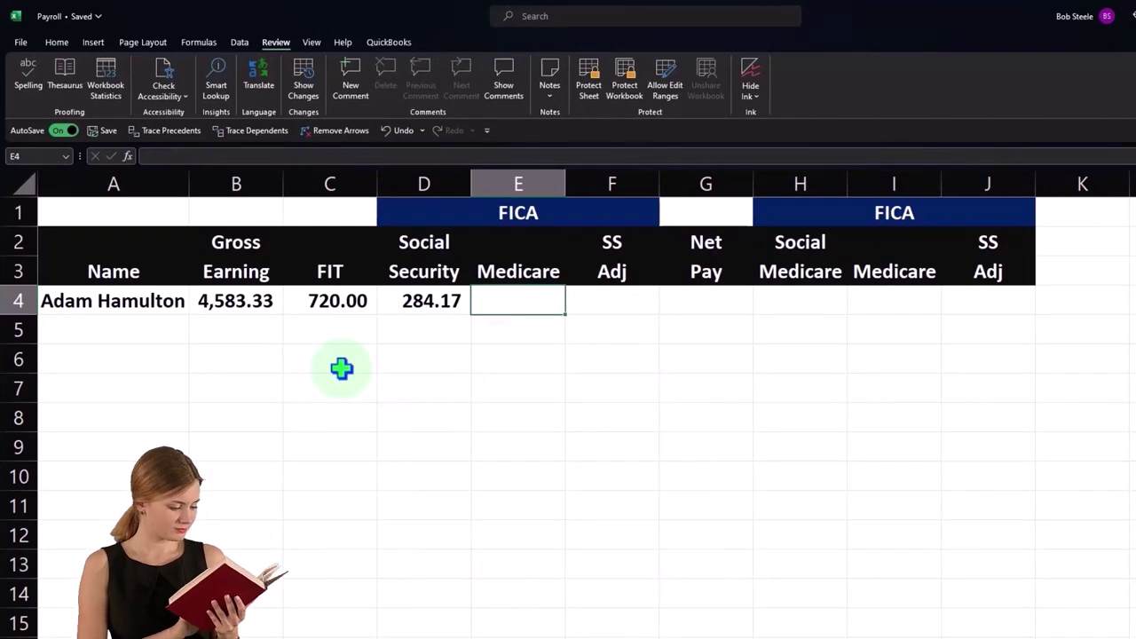
{"action": "type", "text": "="}
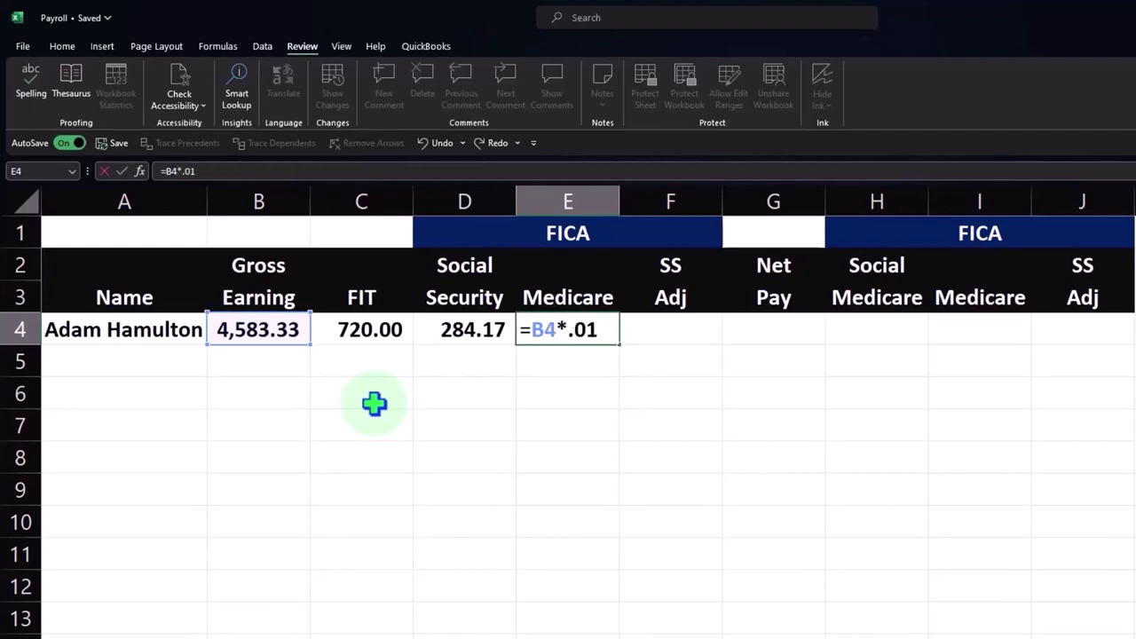
{"action": "type", "text": "45"}
{"action": "key", "text": "Return"}
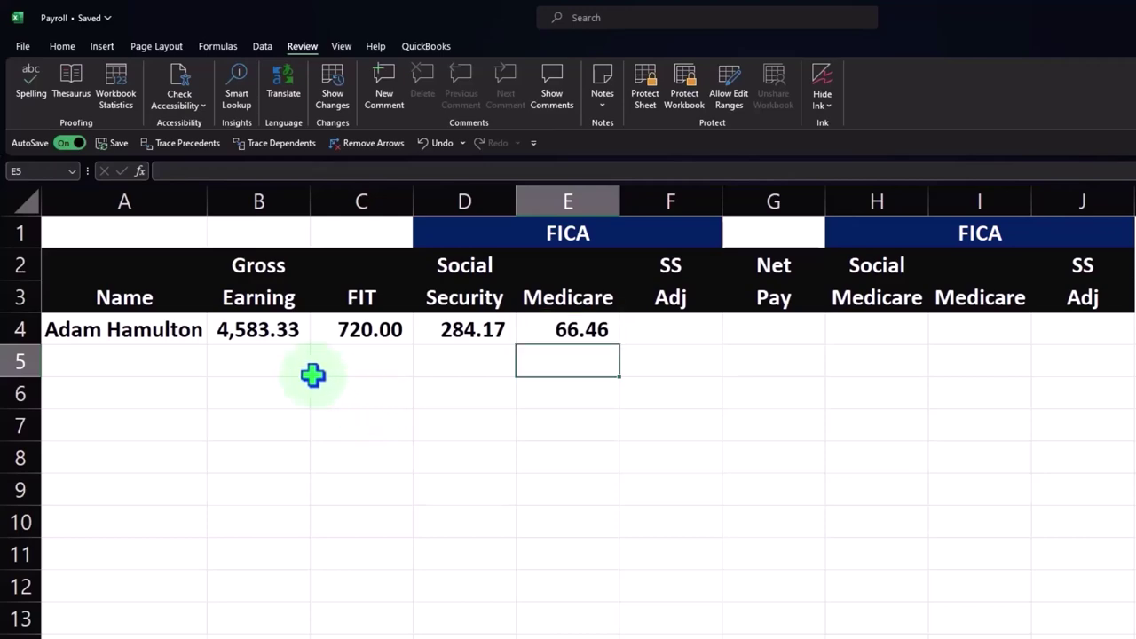
{"action": "left_click", "coordinate": [261, 402]}
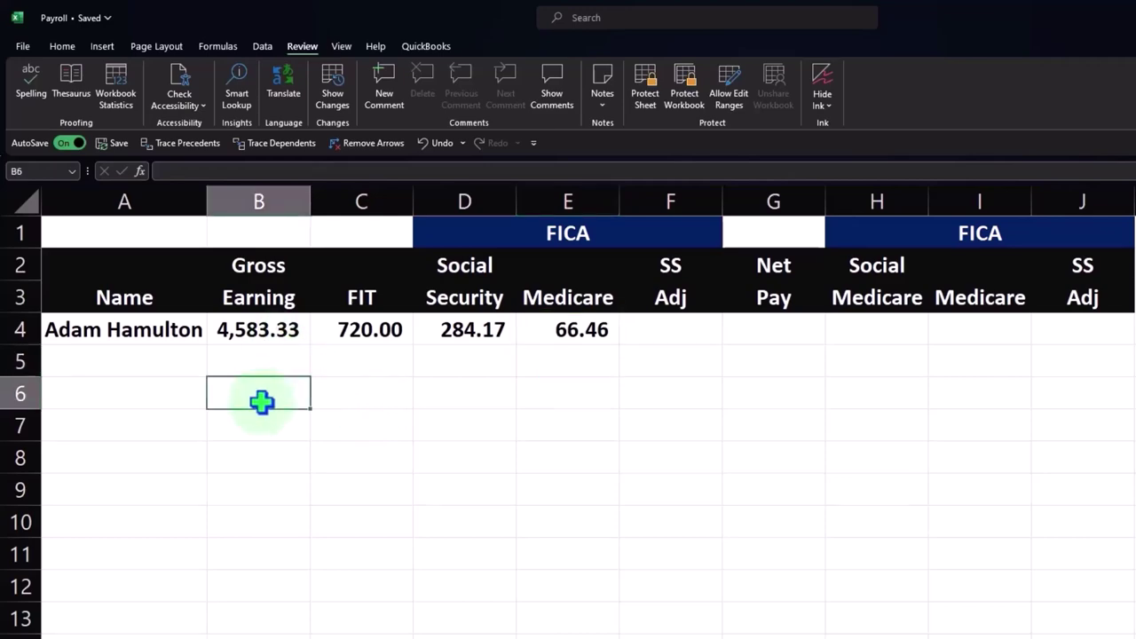
{"action": "type", "text": "=60000"}
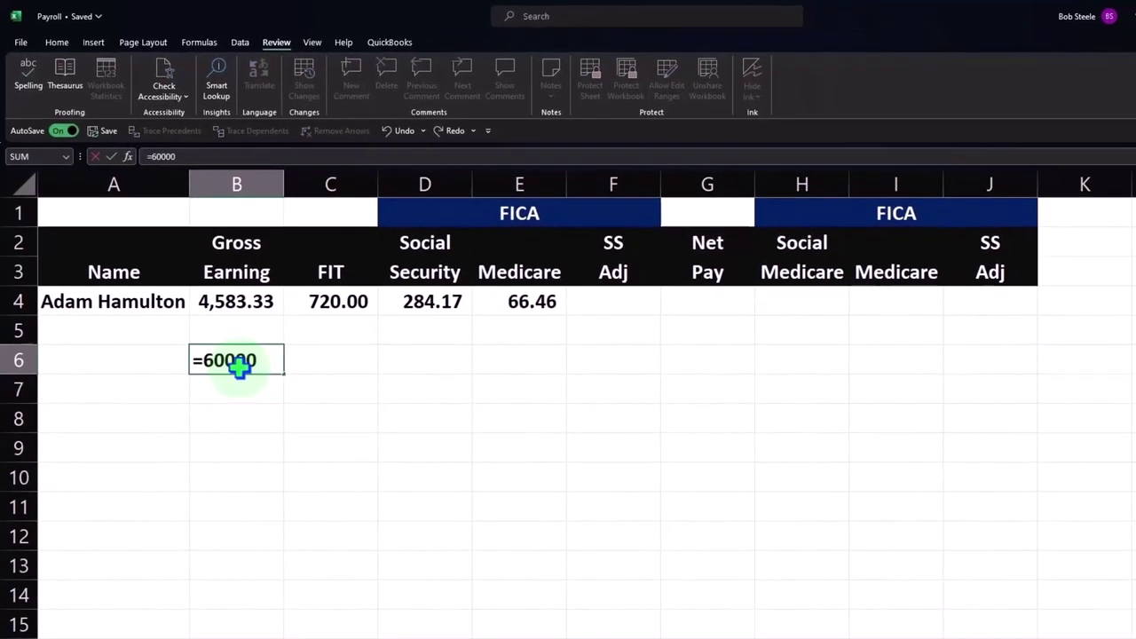
{"action": "type", "text": "/12"}
{"action": "key", "text": "Return"}
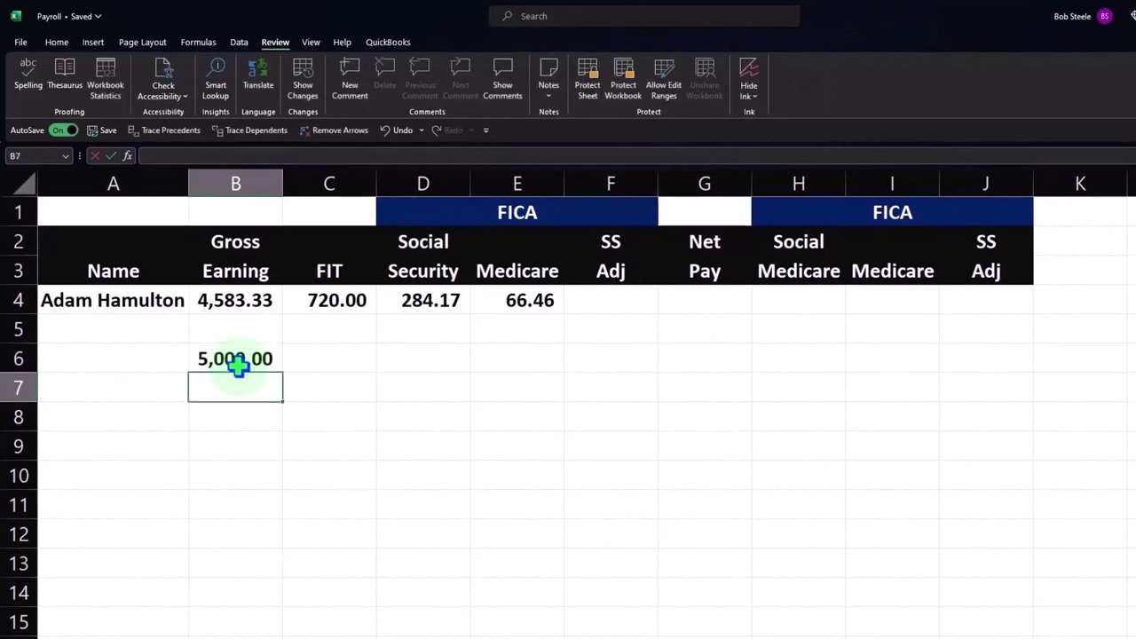
{"action": "left_click", "coordinate": [237, 364]}
{"action": "type", "text": "="}
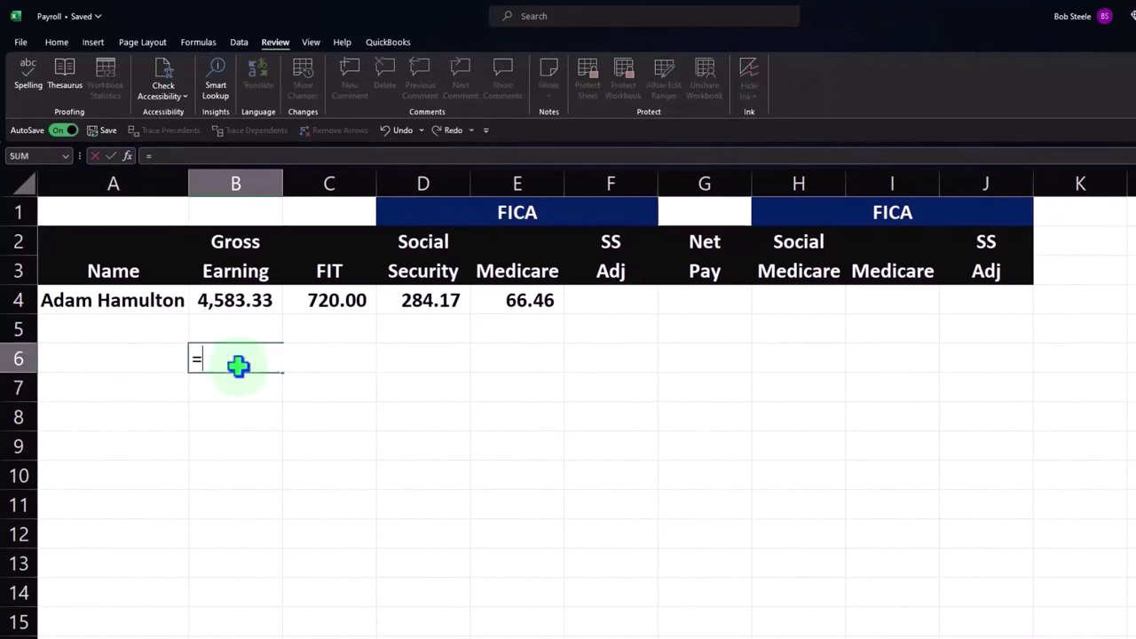
{"action": "type", "text": "55000"}
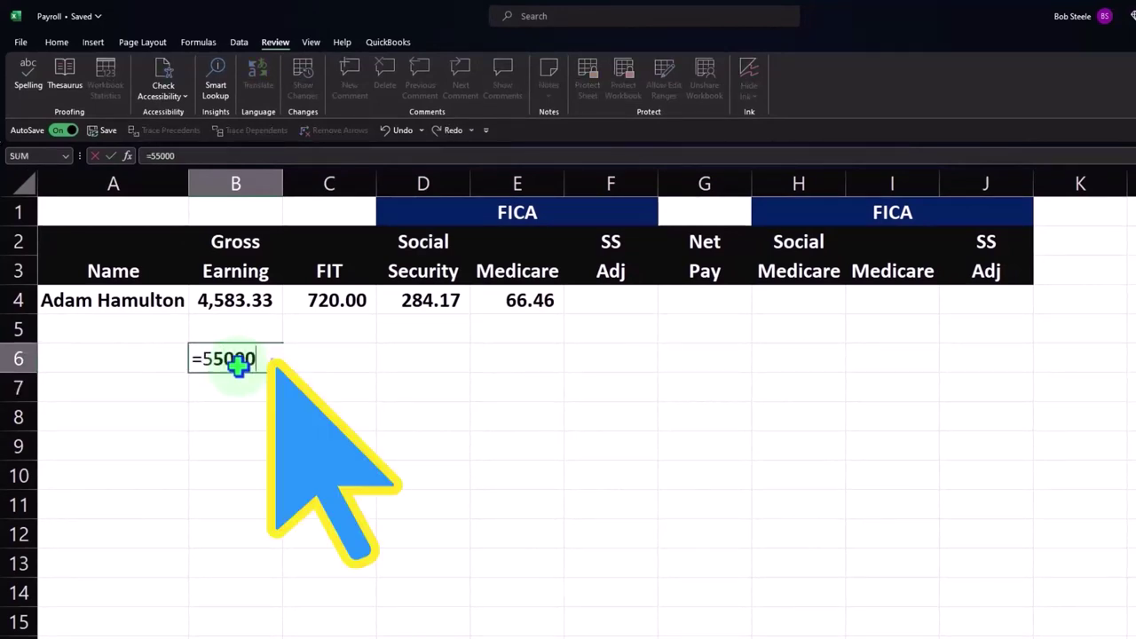
{"action": "type", "text": "/12"}
{"action": "key", "text": "Return"}
{"action": "left_click", "coordinate": [238, 363]}
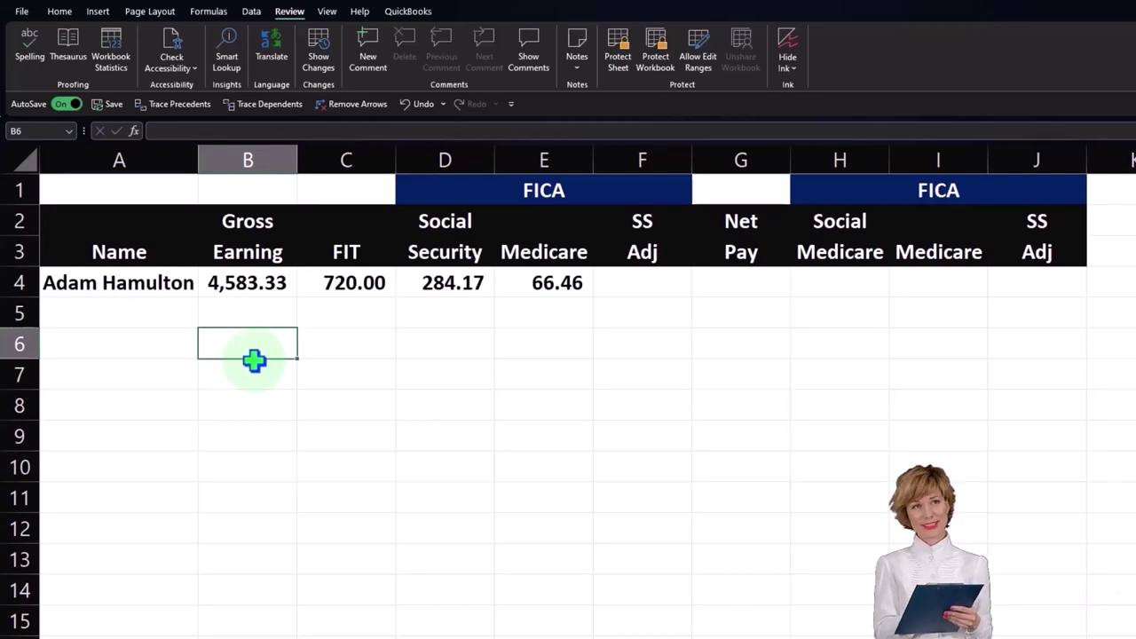
{"action": "key", "text": "Up"}
{"action": "key", "text": "Up"}
{"action": "key", "text": "Right"}
{"action": "key", "text": "Right"}
{"action": "key", "text": "Right"}
{"action": "key", "text": "Right"}
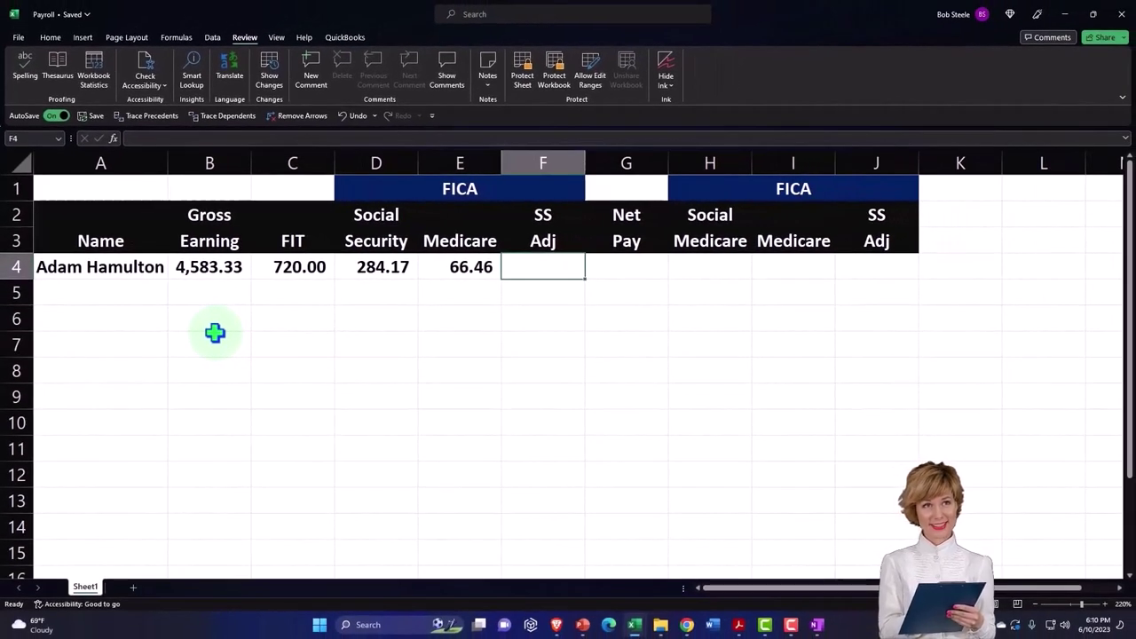
- Enter -59.99 as the SS adjustment in F4, then check the 3,572.70 amount on the bank statement PDF
{"action": "type", "text": "-59.9"}
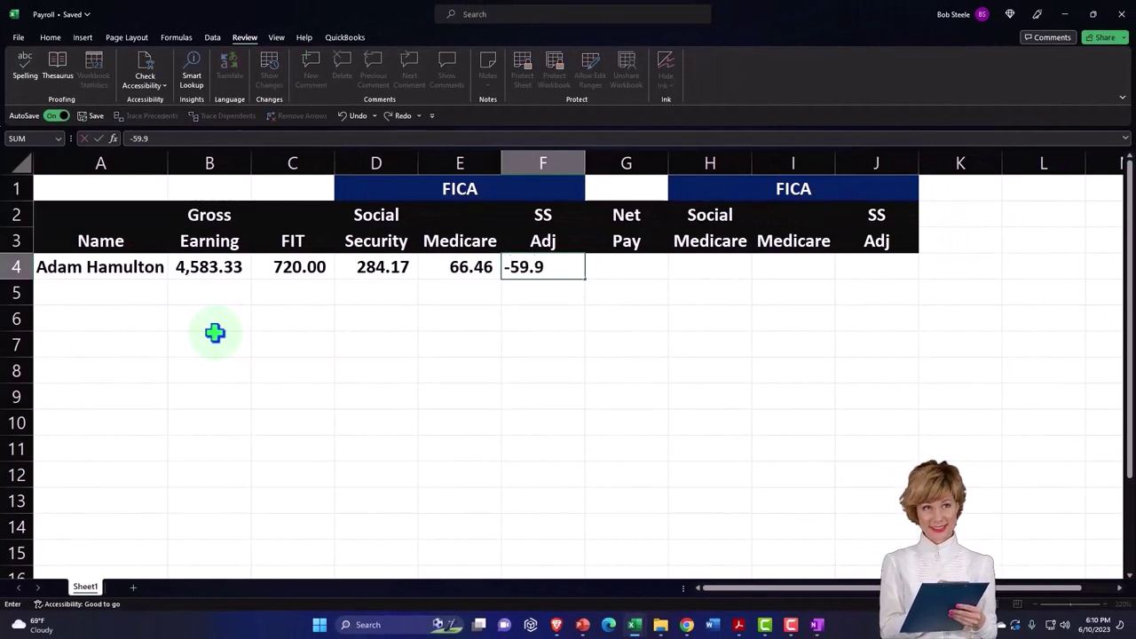
{"action": "type", "text": "9"}
{"action": "key", "text": "Return"}
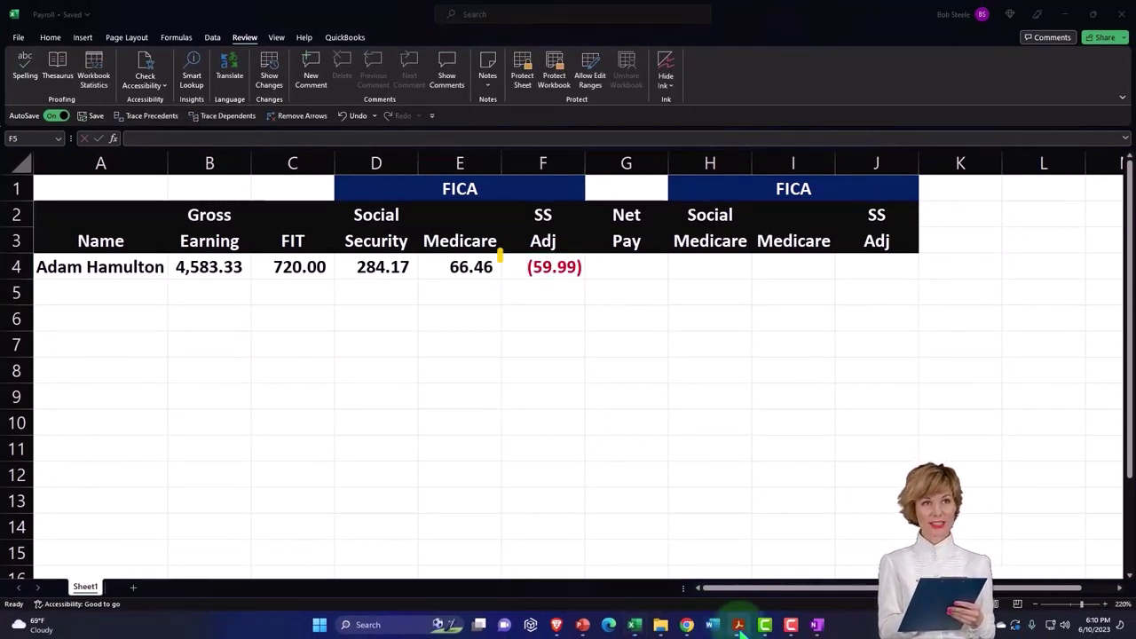
{"action": "left_click", "coordinate": [739, 625]}
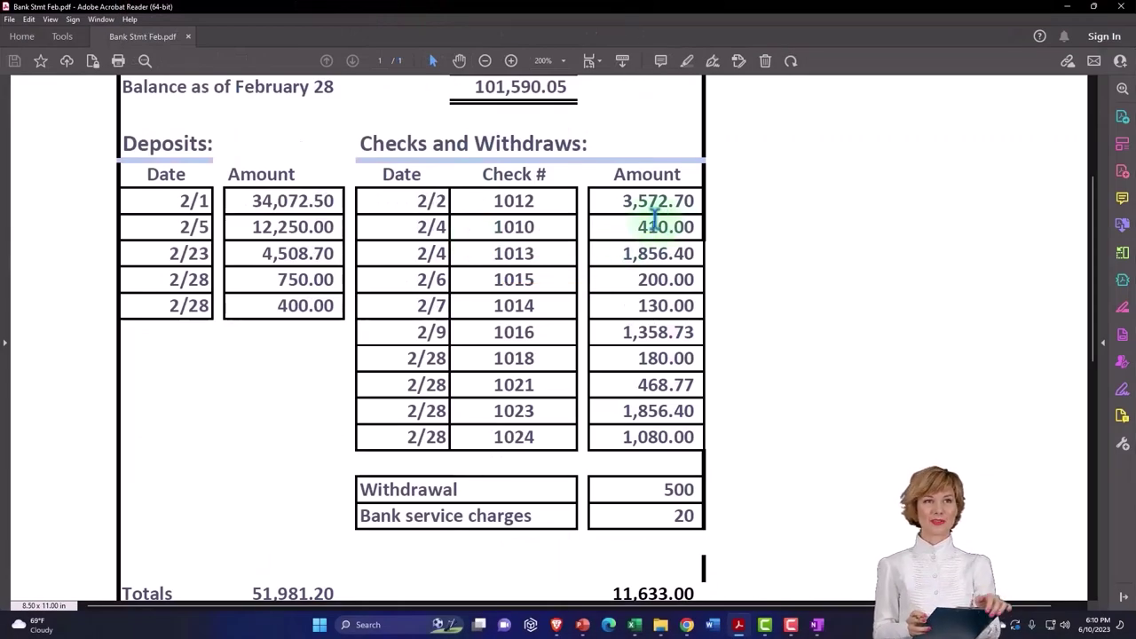
{"action": "left_click_drag", "start_coordinate": [617, 200], "coordinate": [694, 202]}
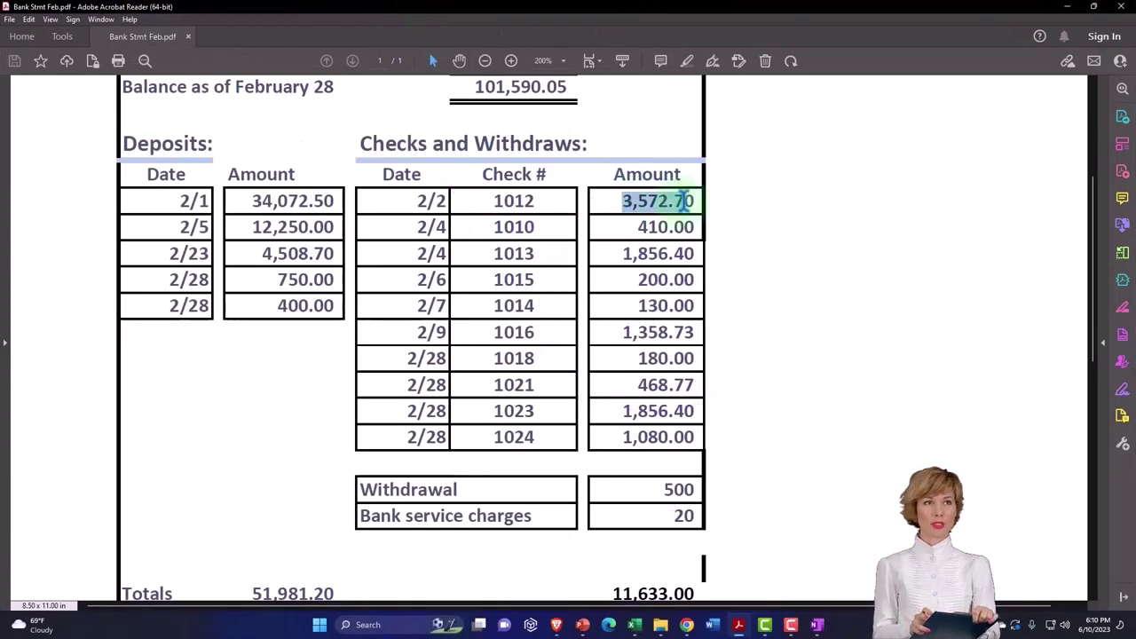
{"action": "left_click", "coordinate": [1068, 7]}
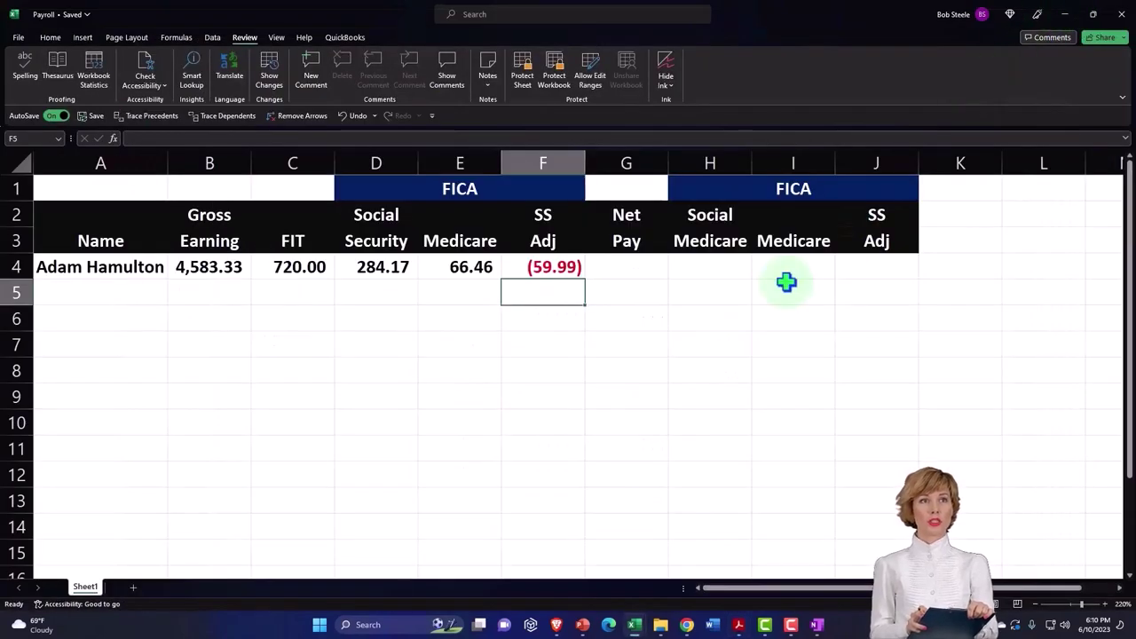
- Enter =B4-C4-D4-E4-F4 in G4 so net pay shows 3,572.70
{"action": "left_click", "coordinate": [622, 271]}
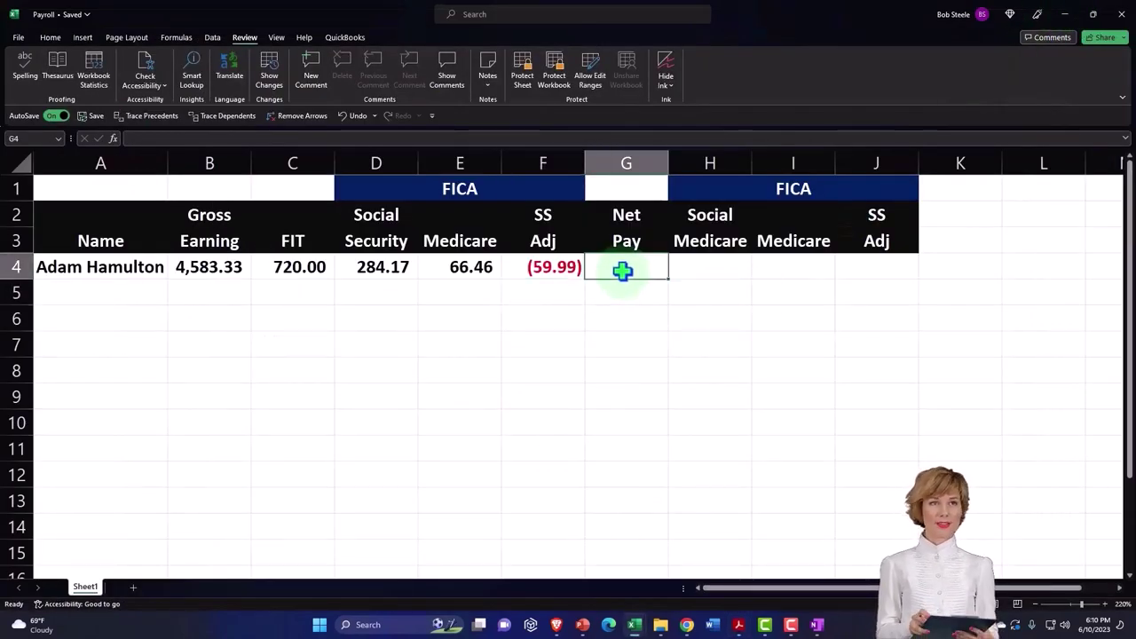
{"action": "type", "text": "="}
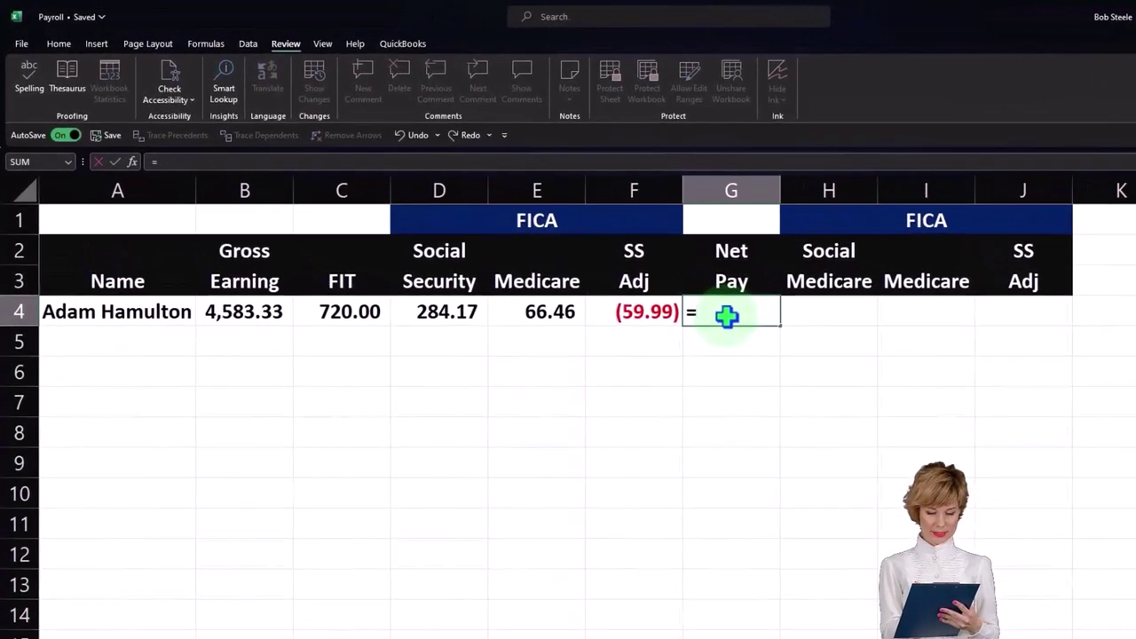
{"action": "key", "text": "Left"}
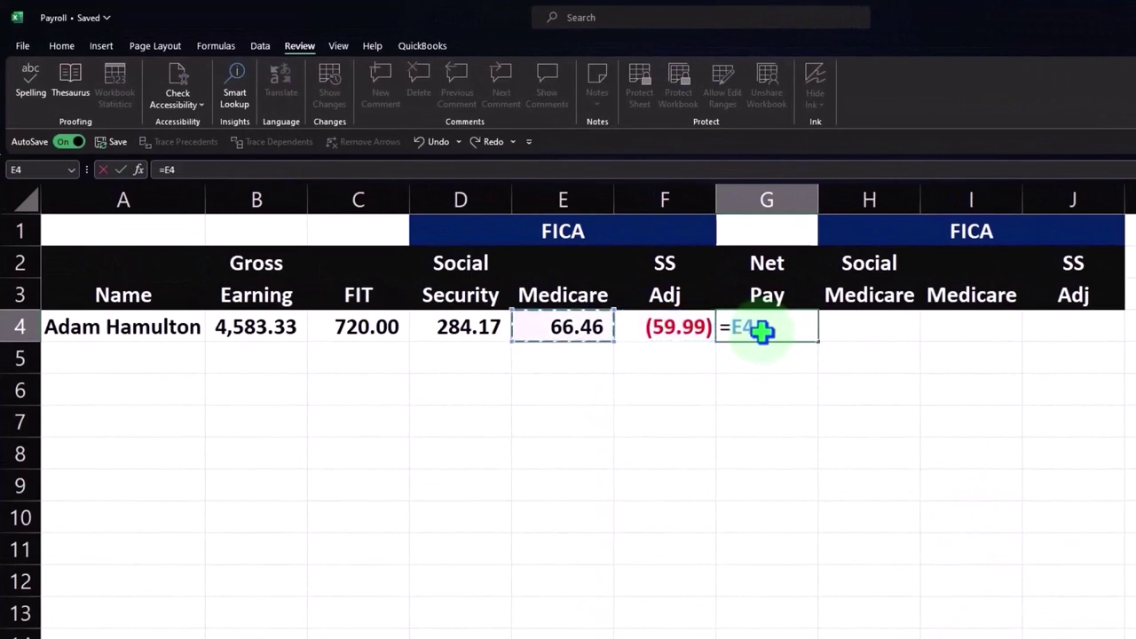
{"action": "key", "text": "Left"}
{"action": "key", "text": "Left"}
{"action": "key", "text": "Left"}
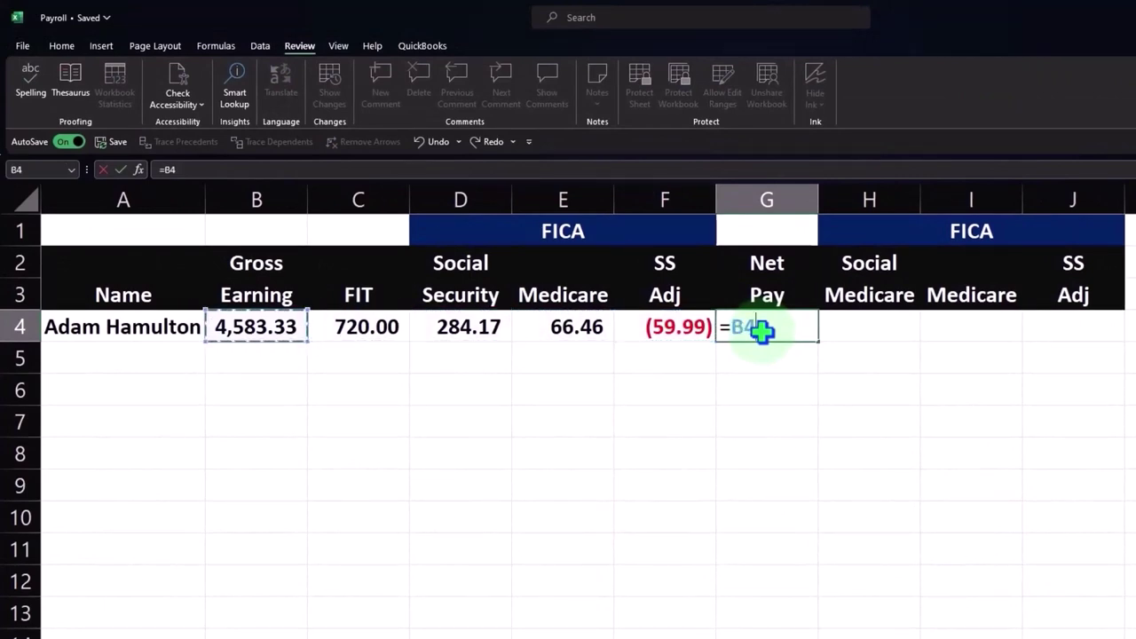
{"action": "key", "text": "Left"}
{"action": "key", "text": "Left"}
{"action": "key", "text": "Left"}
{"action": "key", "text": "Left"}
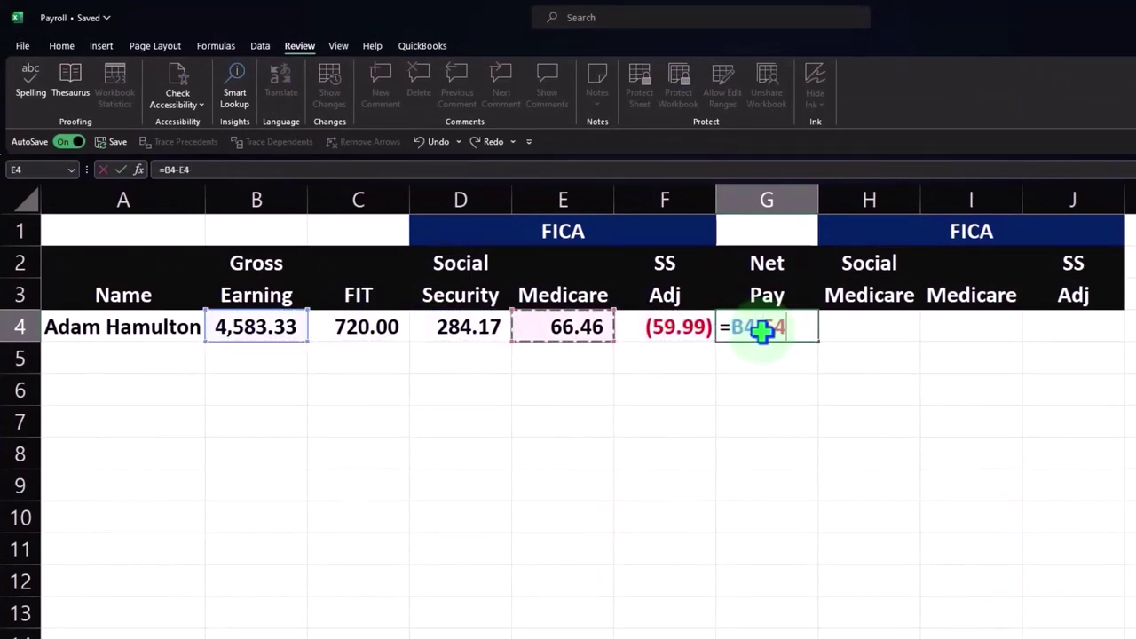
{"action": "type", "text": "-"}
{"action": "key", "text": "Left"}
{"action": "key", "text": "Left"}
{"action": "key", "text": "Left"}
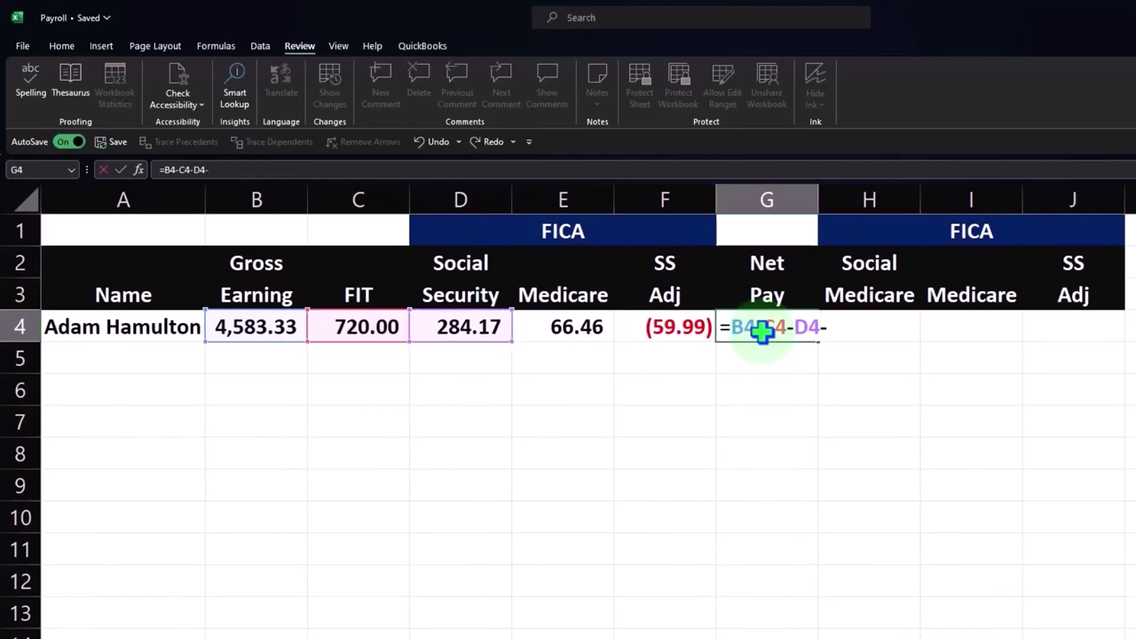
{"action": "type", "text": "-"}
{"action": "key", "text": "Left"}
{"action": "key", "text": "Left"}
{"action": "type", "text": "-"}
{"action": "key", "text": "Left"}
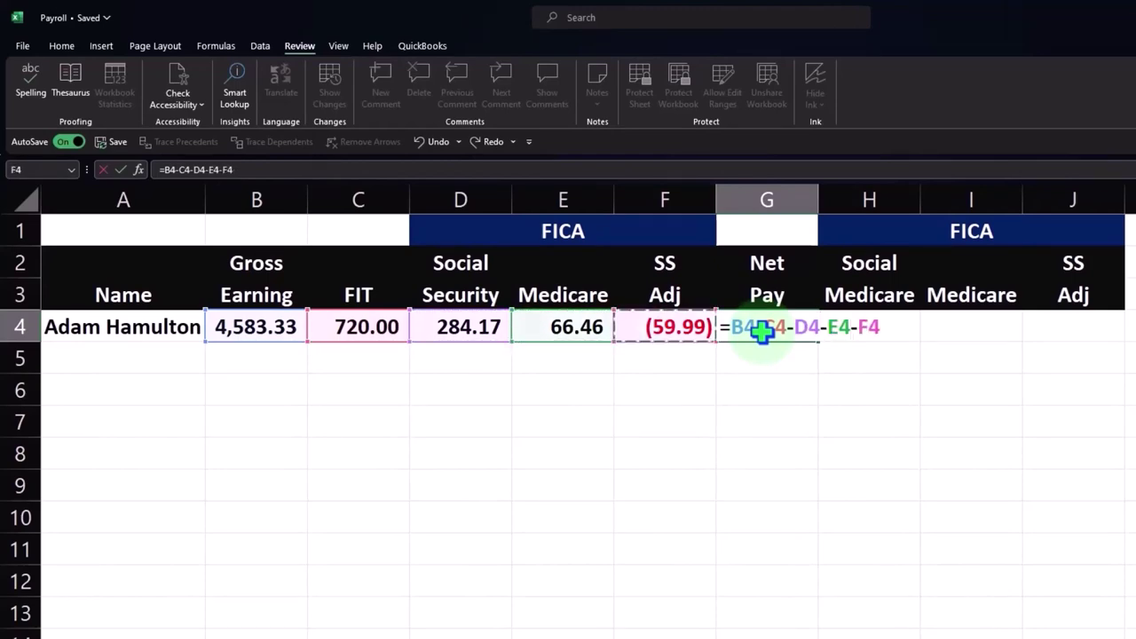
{"action": "key", "text": "Return"}
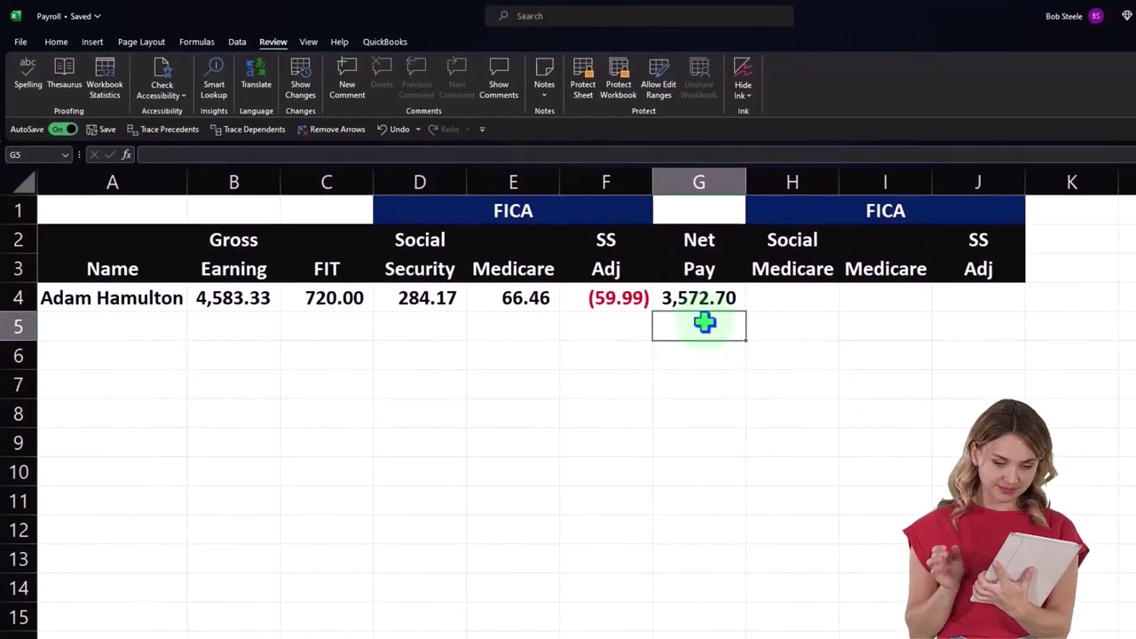
{"action": "left_click", "coordinate": [830, 633]}
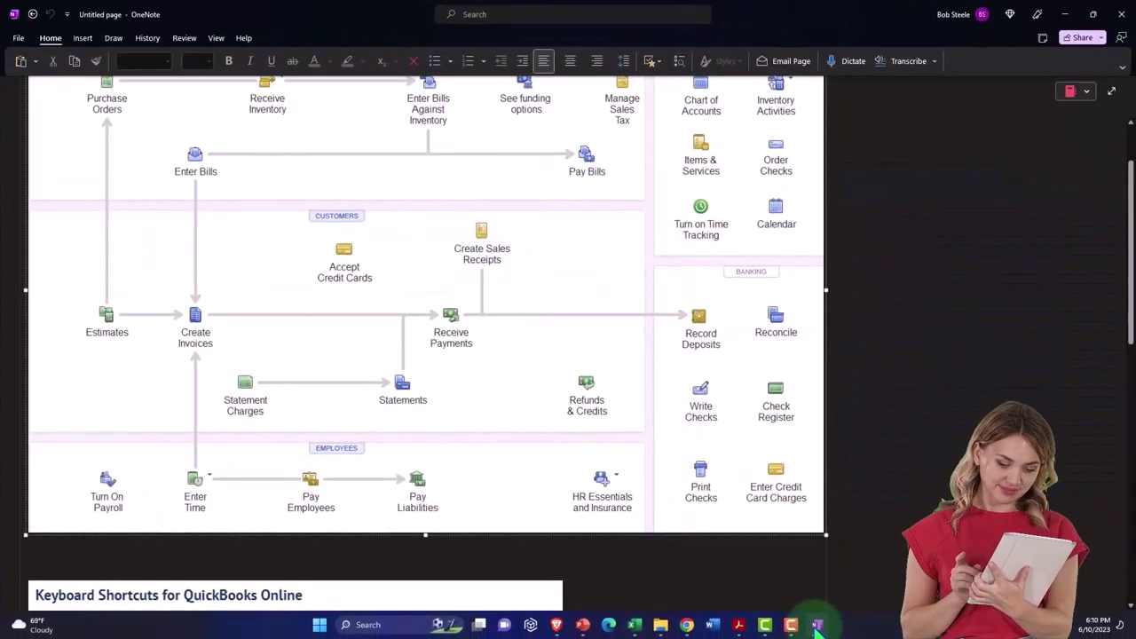
{"action": "left_click", "coordinate": [817, 625]}
{"action": "left_click", "coordinate": [739, 625]}
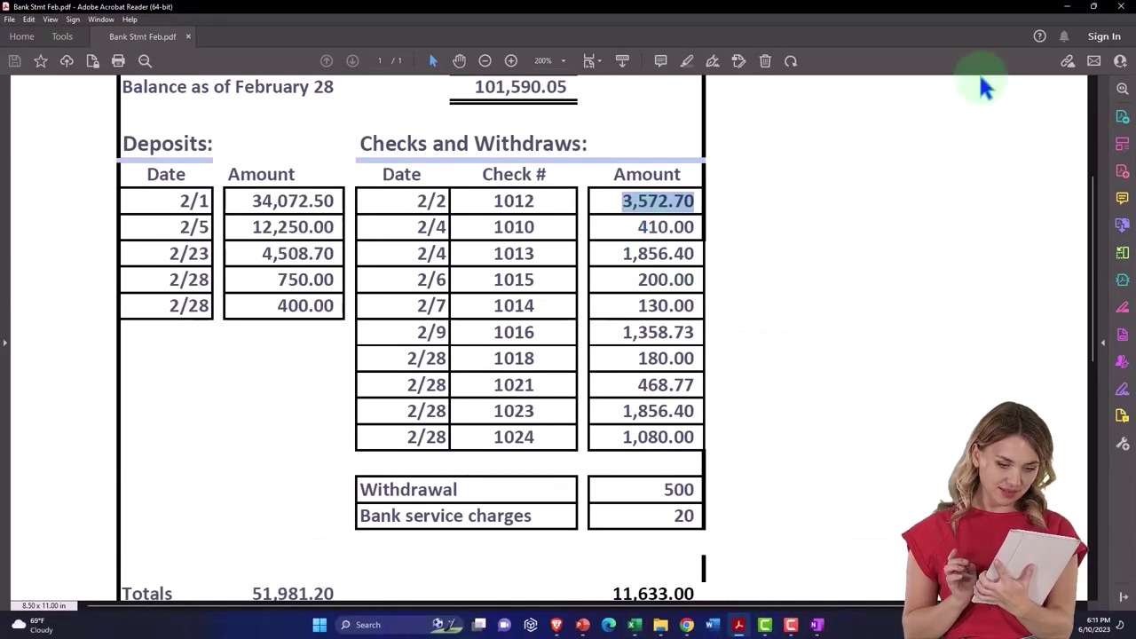
{"action": "left_click", "coordinate": [1067, 6]}
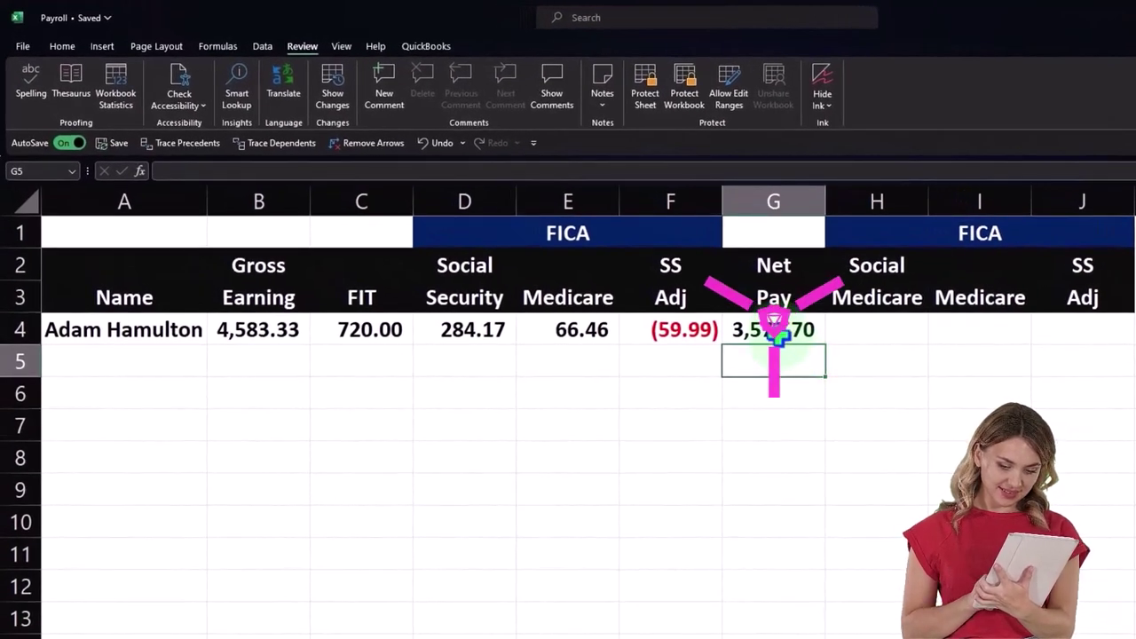
{"action": "left_click", "coordinate": [774, 330]}
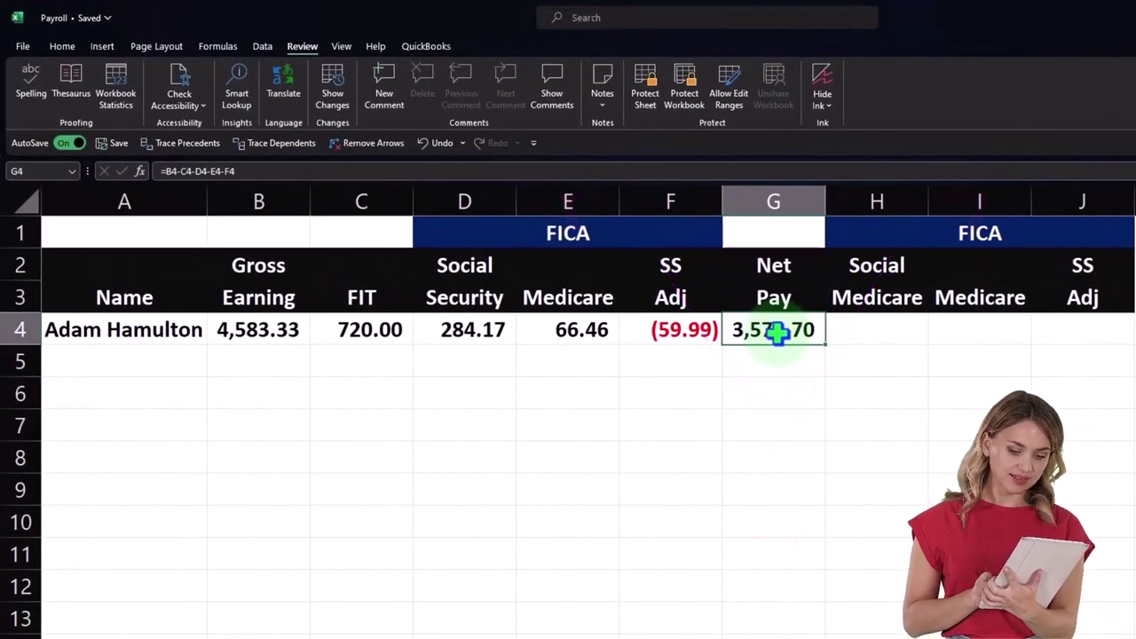
{"action": "left_click_drag", "start_coordinate": [381, 329], "coordinate": [523, 327]}
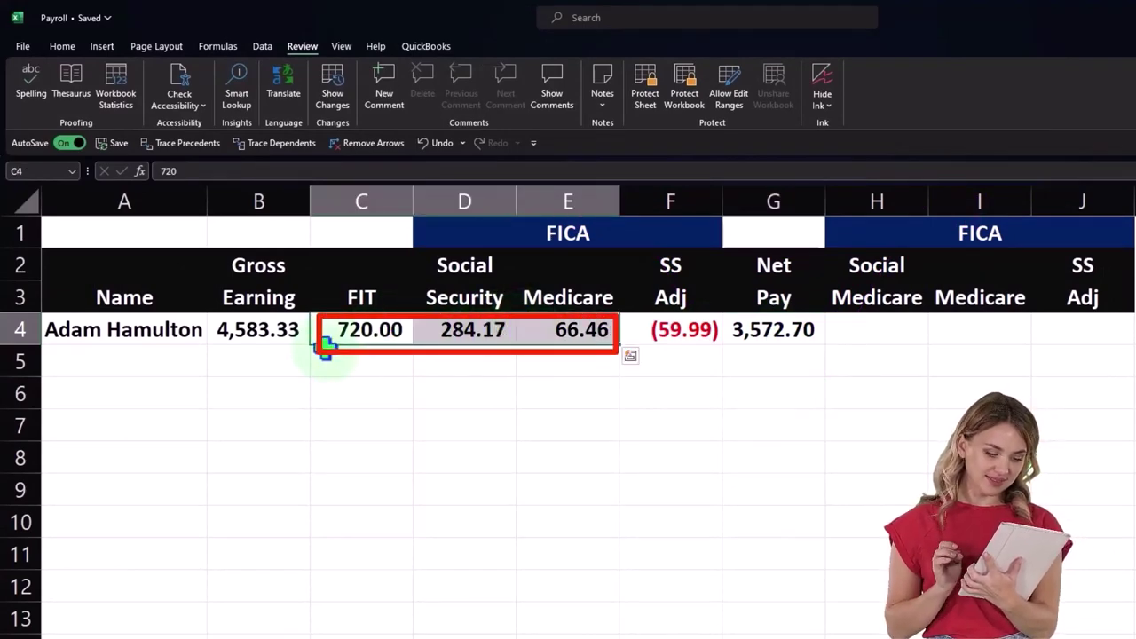
{"action": "left_click", "coordinate": [263, 333]}
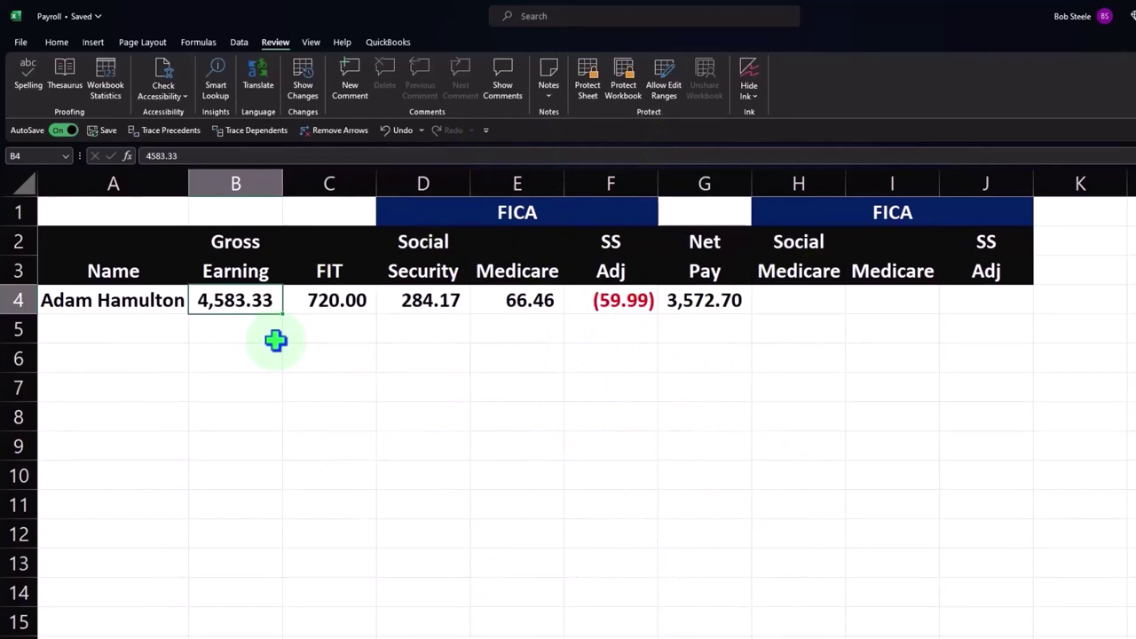
{"action": "key", "text": "Right"}
{"action": "key", "text": "Right"}
{"action": "key", "text": "Right"}
{"action": "key", "text": "Right"}
{"action": "key", "text": "Right"}
{"action": "key", "text": "Right"}
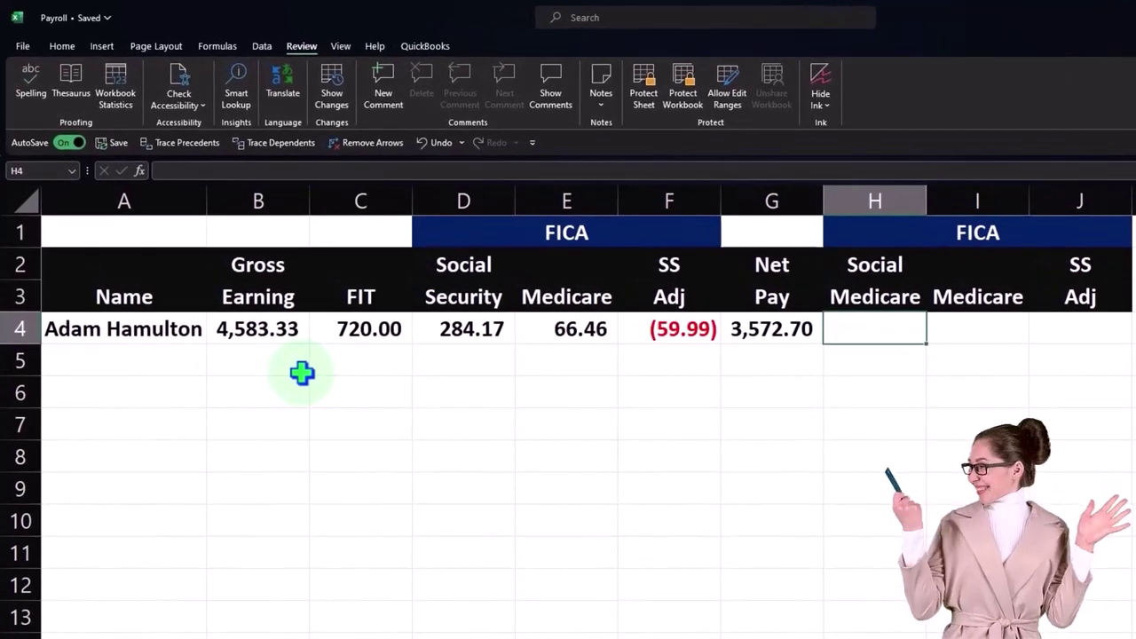
{"action": "left_click", "coordinate": [909, 233]}
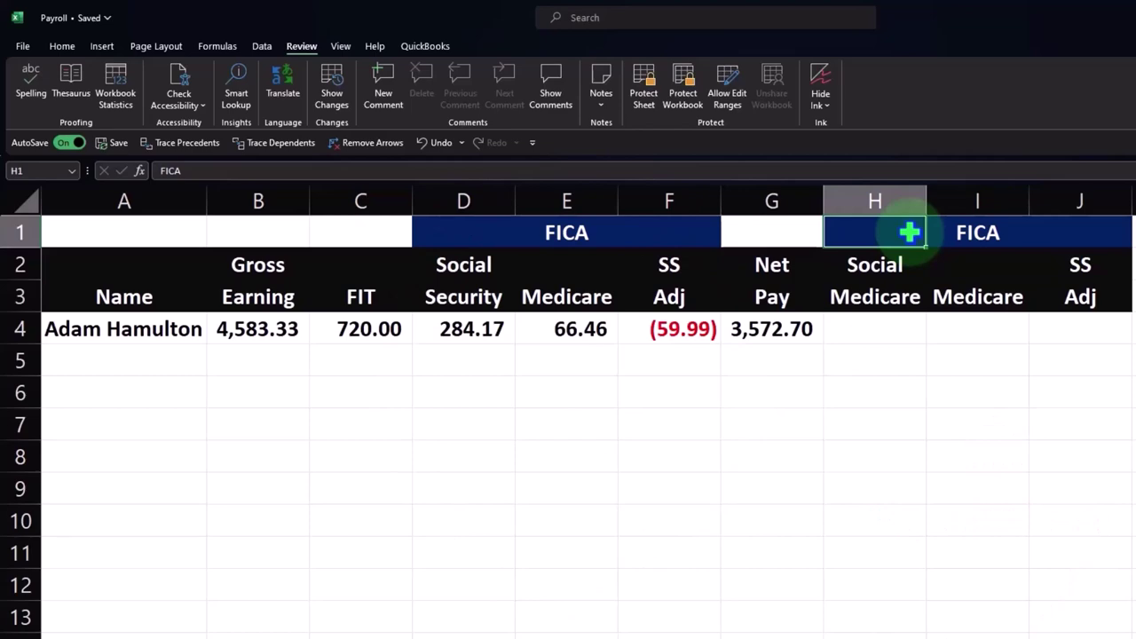
- Retitle H1 as Employer Taxes and link H4 to the Social Security amount 284.17
{"action": "type", "text": "Empo"}
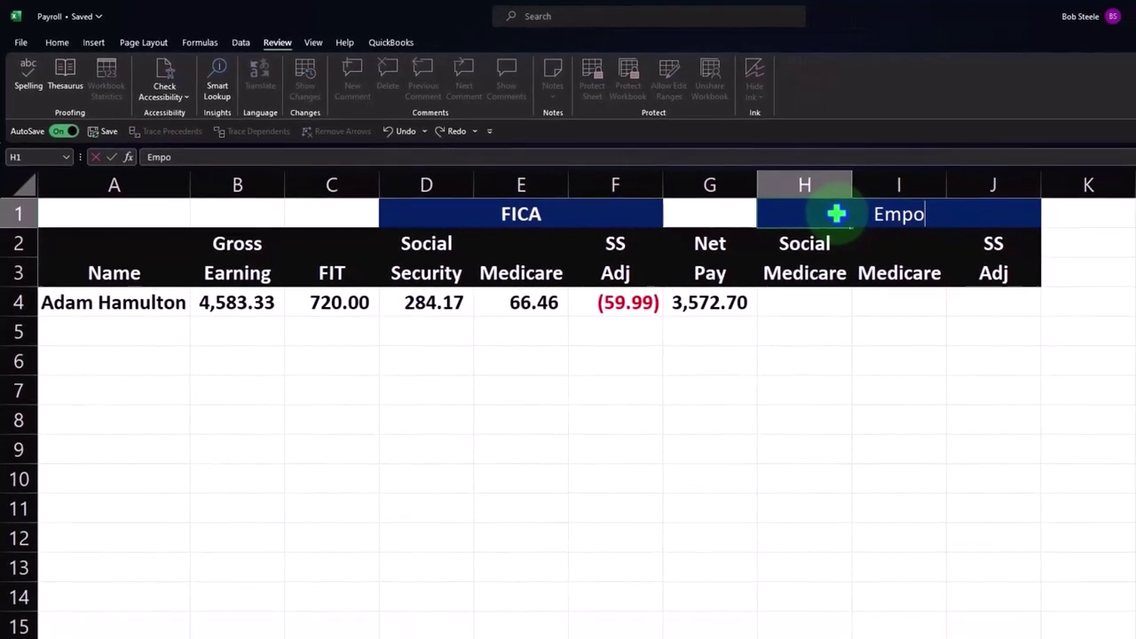
{"action": "type", "text": "oy"}
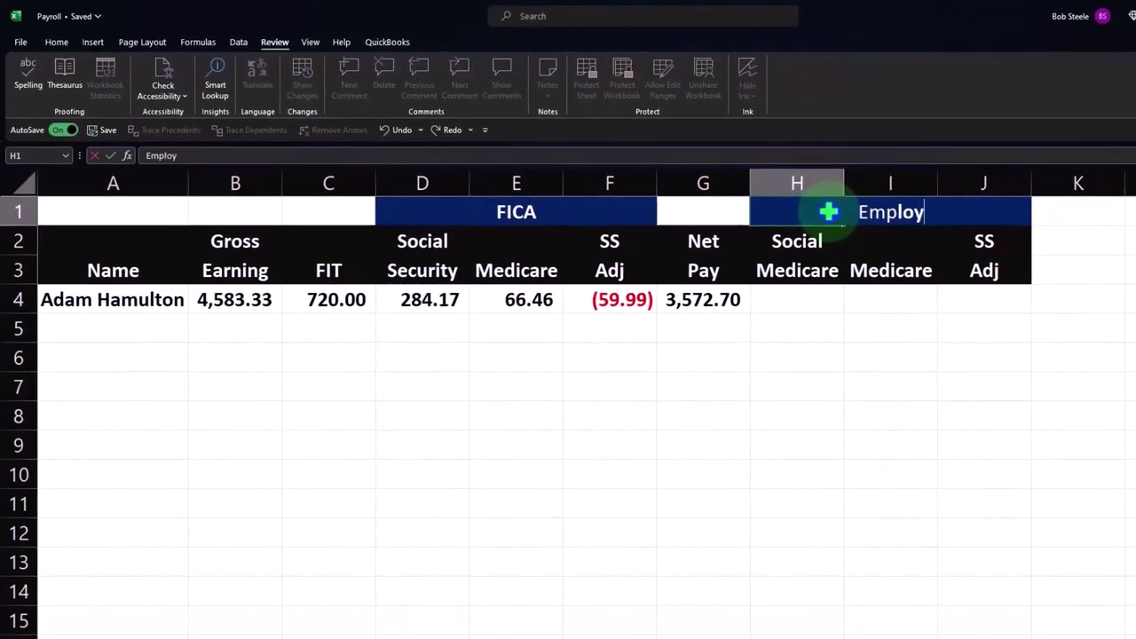
{"action": "type", "text": "er Taxes"}
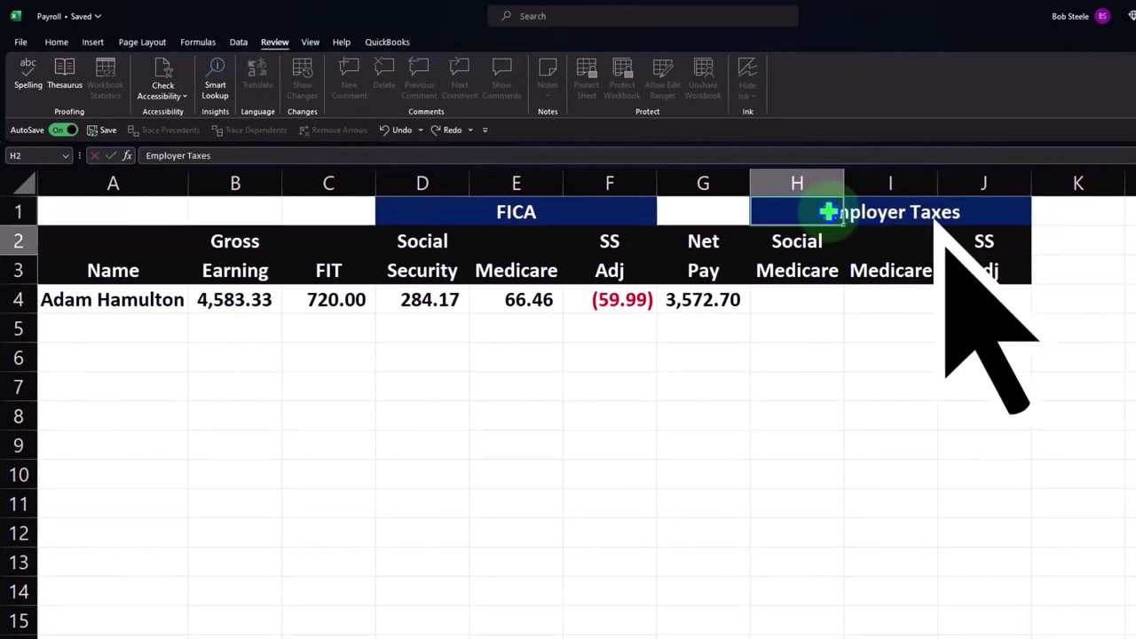
{"action": "key", "text": "Return"}
{"action": "key", "text": "Return"}
{"action": "key", "text": "Return"}
{"action": "type", "text": "="}
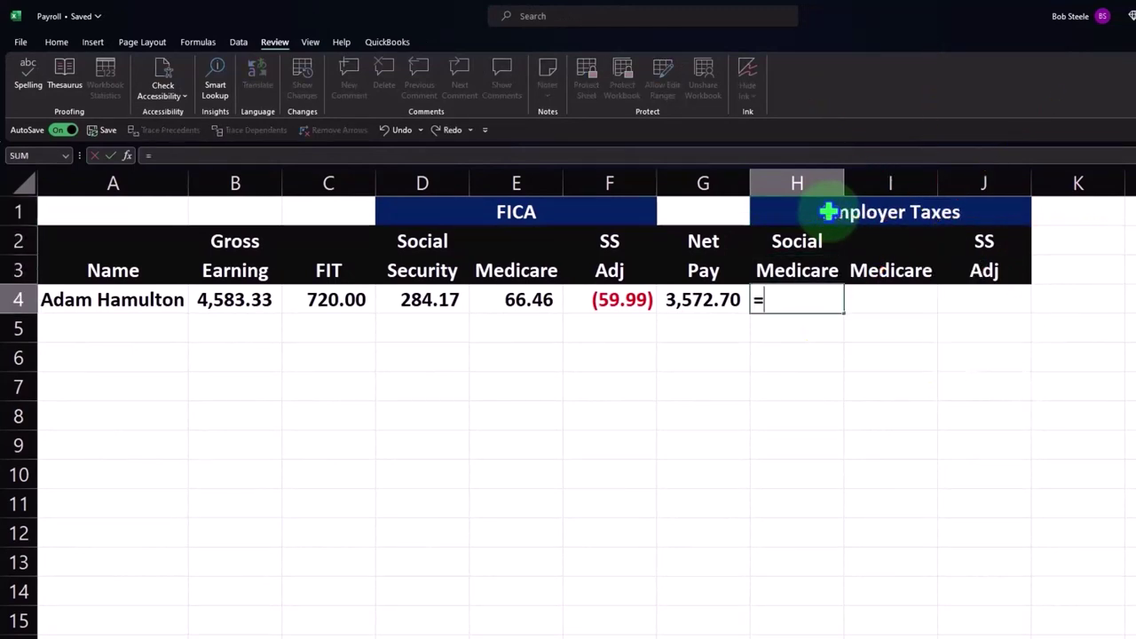
{"action": "key", "text": "Left"}
{"action": "key", "text": "Left"}
{"action": "key", "text": "Left"}
{"action": "key", "text": "Left"}
{"action": "key", "text": "Return"}
{"action": "key", "text": "Up"}
{"action": "key", "text": "Right"}
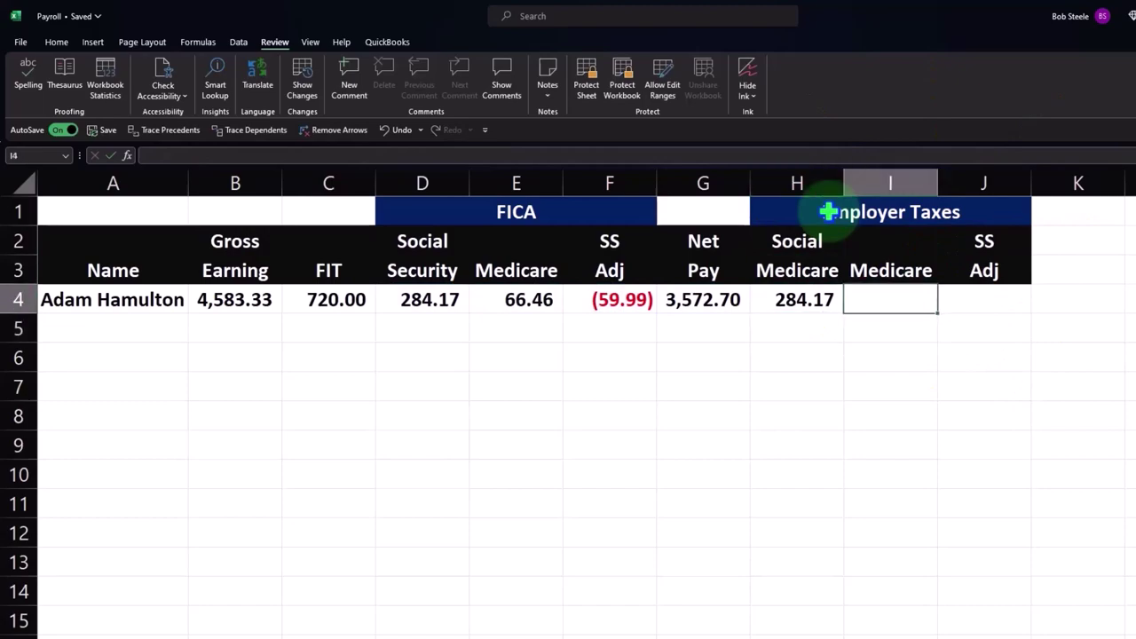
- Link I4 and J4 to Medicare 66.46 and SS adjustment (59.99), ending at A5
{"action": "type", "text": "+"}
{"action": "key", "text": "Left"}
{"action": "key", "text": "Left"}
{"action": "key", "text": "Left"}
{"action": "key", "text": "Left"}
{"action": "key", "text": "Return"}
{"action": "key", "text": "Up"}
{"action": "key", "text": "Right"}
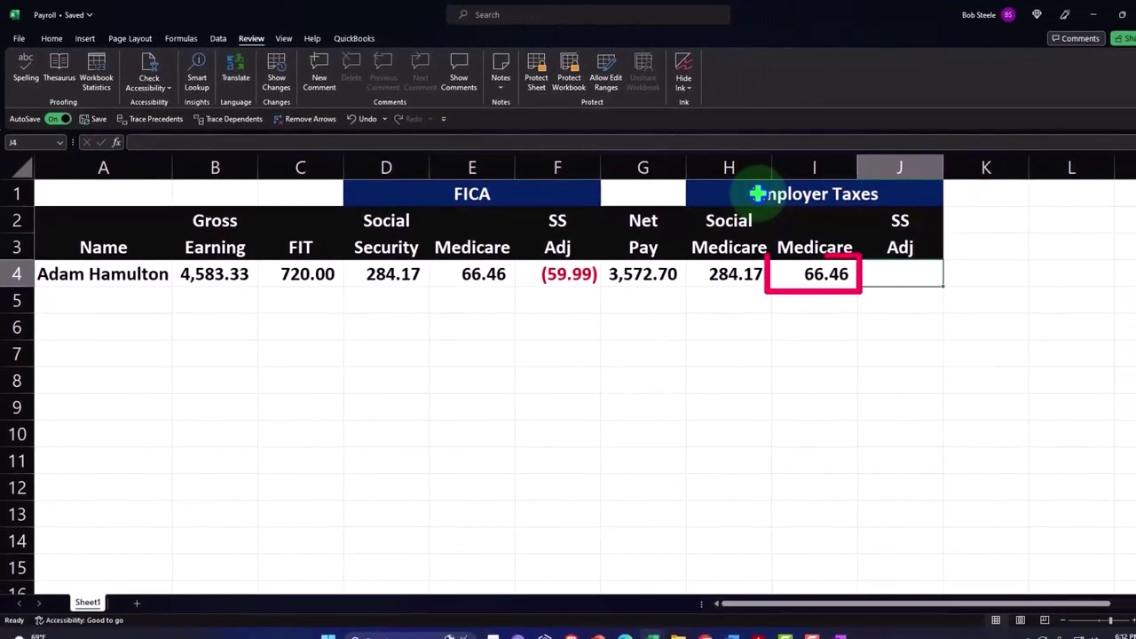
{"action": "type", "text": "+"}
{"action": "key", "text": "Left"}
{"action": "key", "text": "Left"}
{"action": "key", "text": "Left"}
{"action": "key", "text": "Left"}
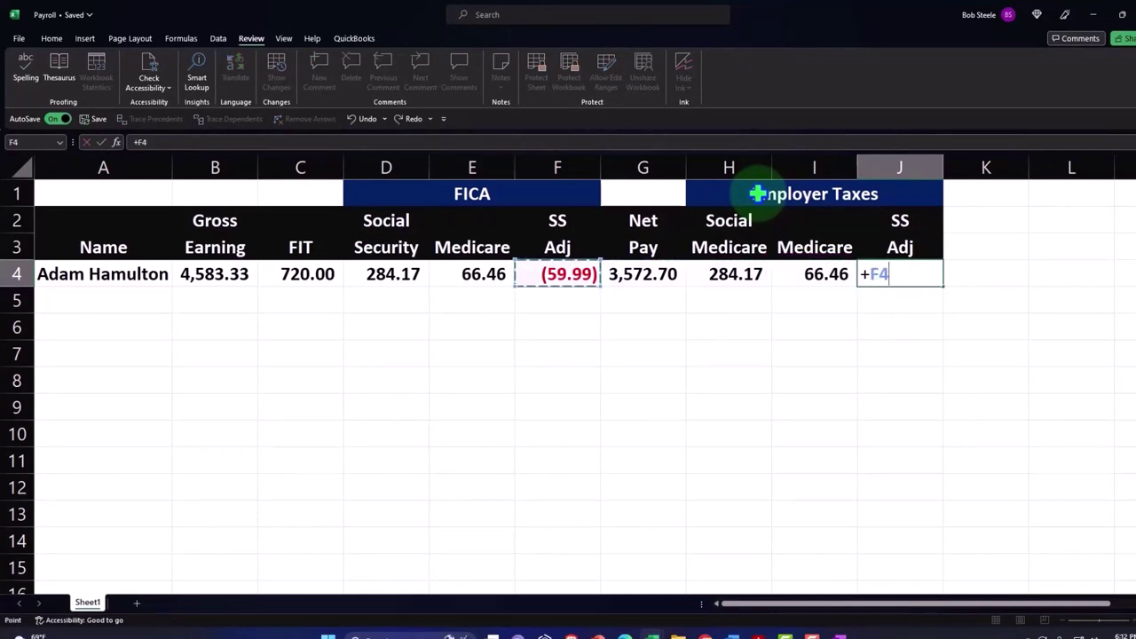
{"action": "key", "text": "Return"}
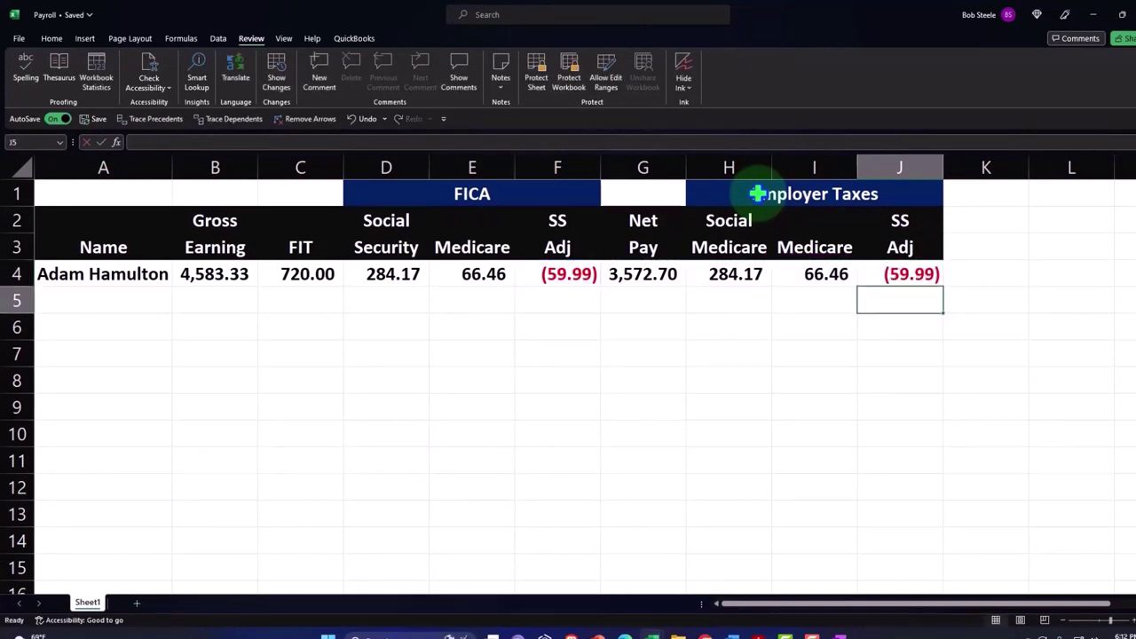
{"action": "key", "text": "Left"}
{"action": "key", "text": "Left"}
{"action": "key", "text": "Left"}
{"action": "key", "text": "Left"}
{"action": "key", "text": "Left"}
{"action": "key", "text": "Left"}
{"action": "key", "text": "Left"}
{"action": "key", "text": "Left"}
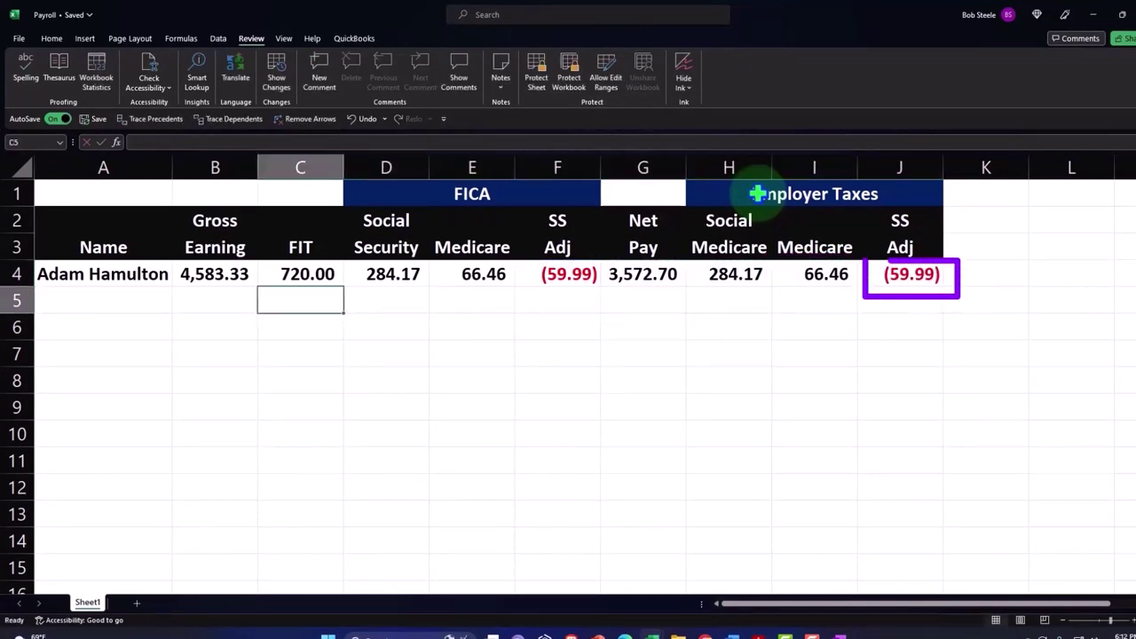
{"action": "key", "text": "Left"}
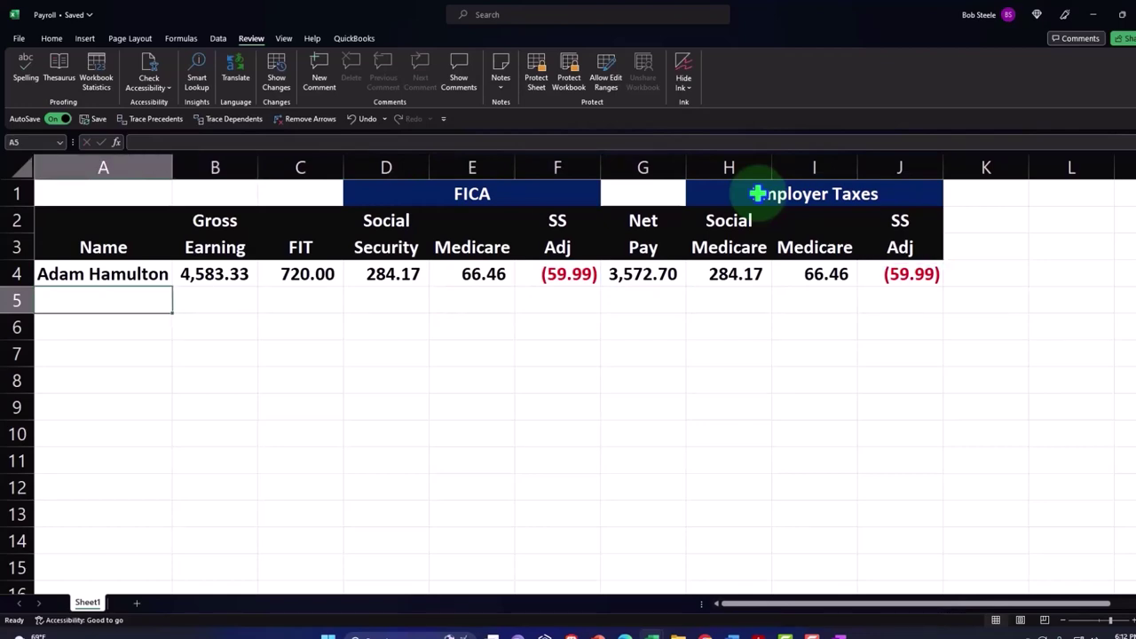
- Enter the second employee's name, gross earnings 2,400.00 and federal income tax 360.00 in row 5
{"action": "type", "text": "Erica "}
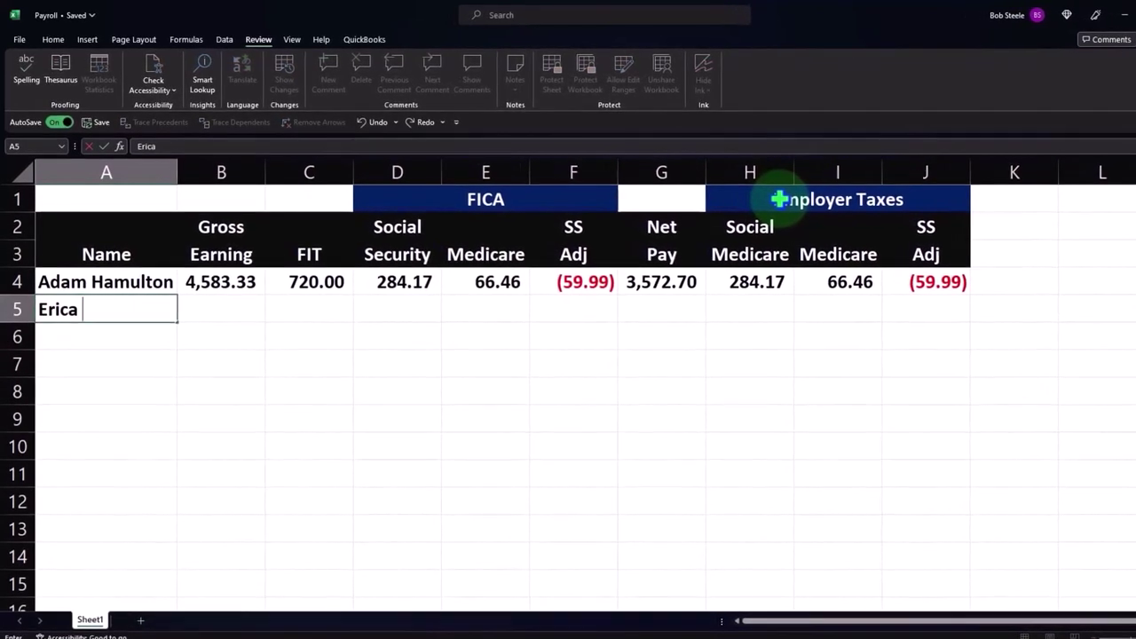
{"action": "type", "text": "Smi"}
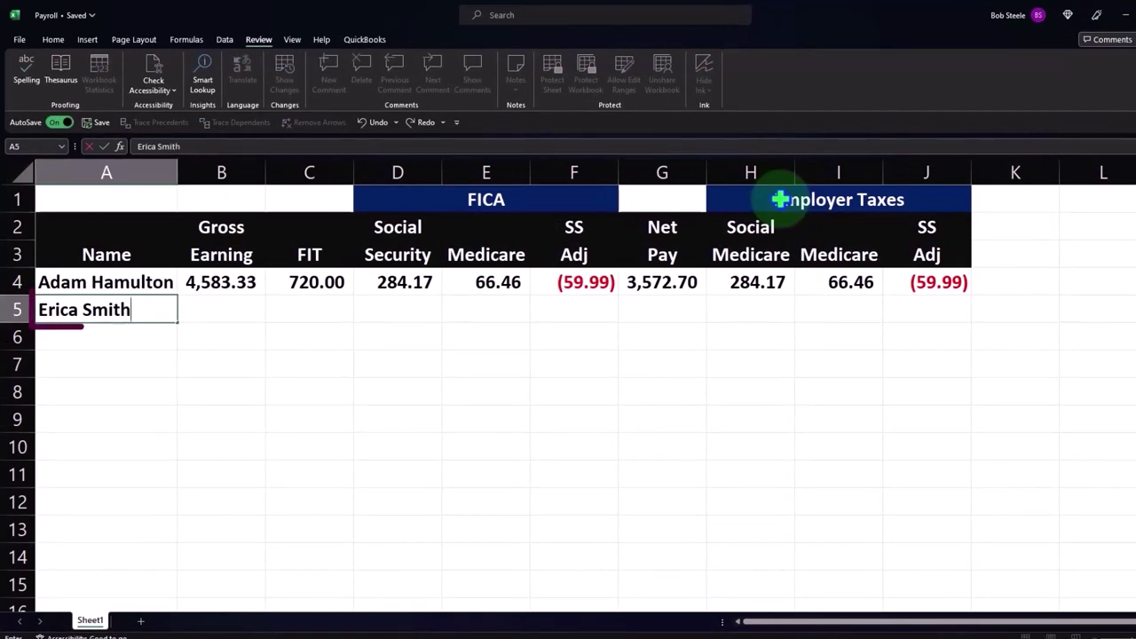
{"action": "type", "text": "th"}
{"action": "key", "text": "Tab"}
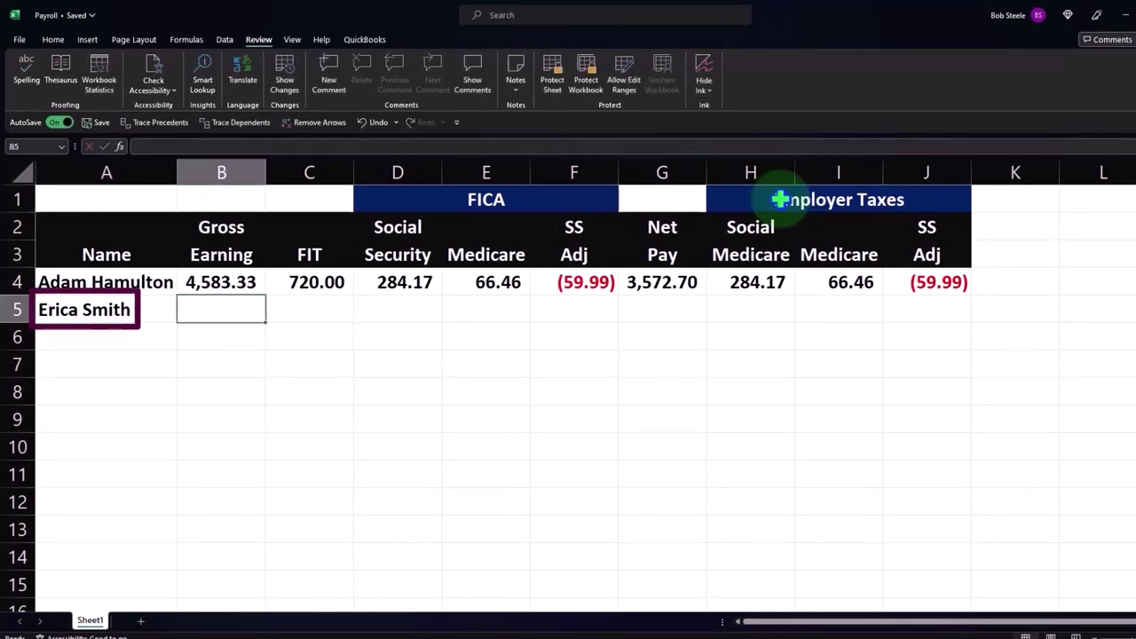
{"action": "type", "text": "2400"}
{"action": "key", "text": "Tab"}
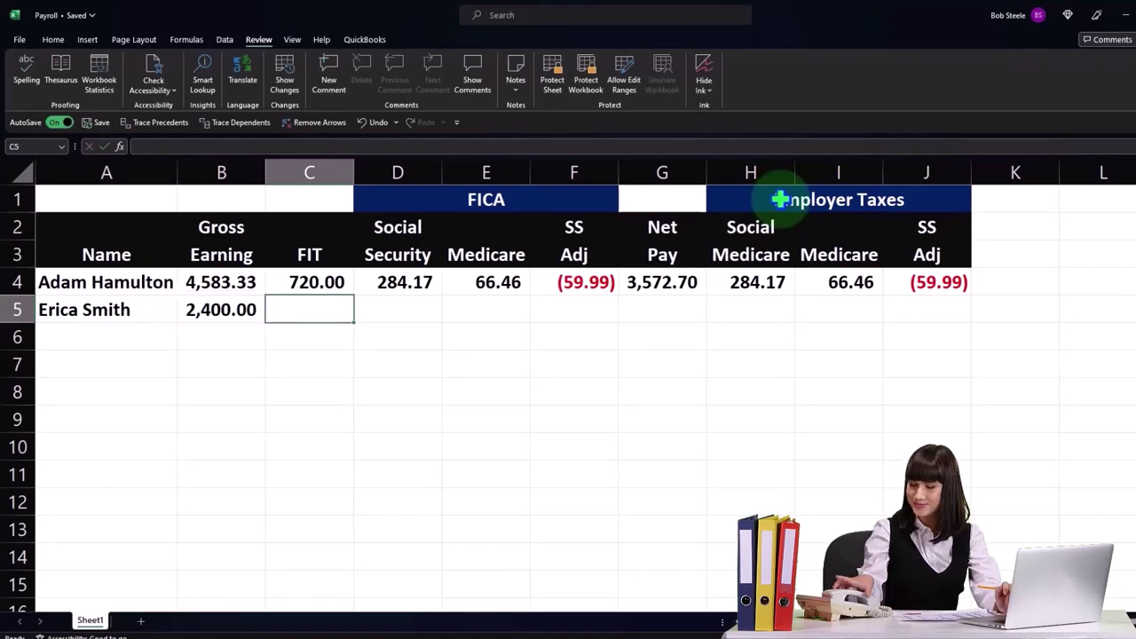
{"action": "type", "text": "360"}
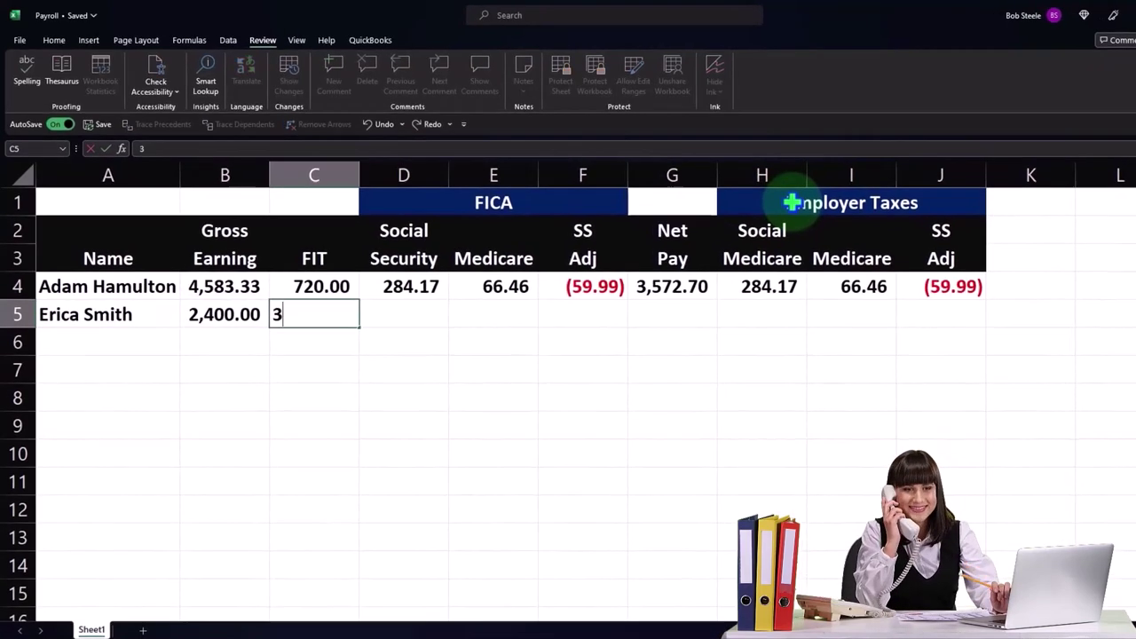
{"action": "key", "text": "Return"}
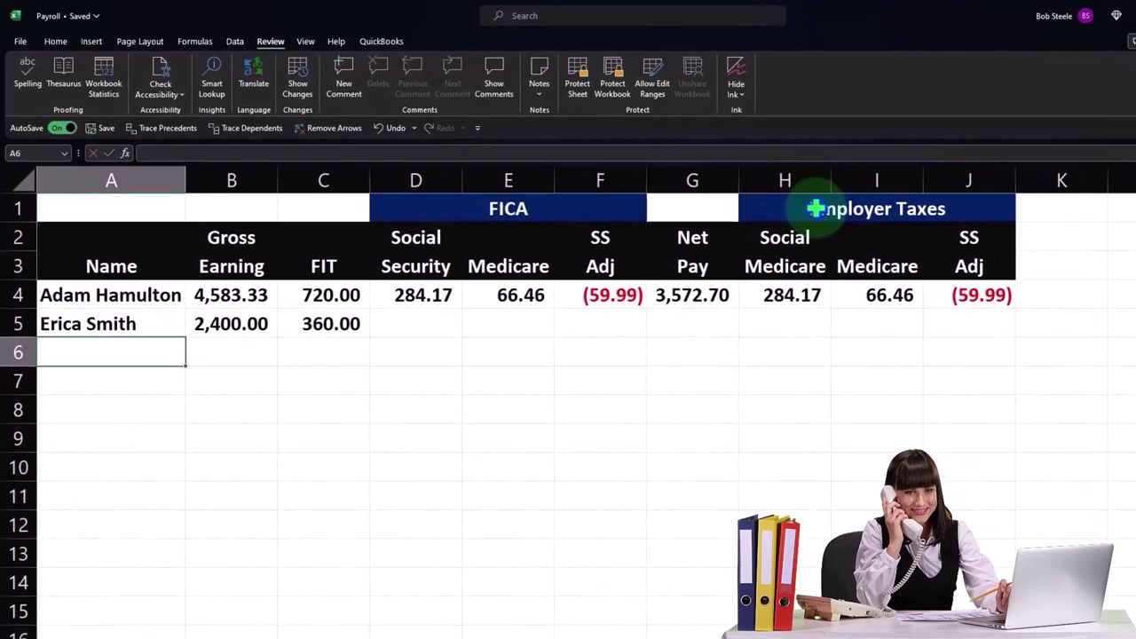
- Enter =B5*0.062 in D5 for Social Security of 148.80
{"action": "key", "text": "Right"}
{"action": "key", "text": "Right"}
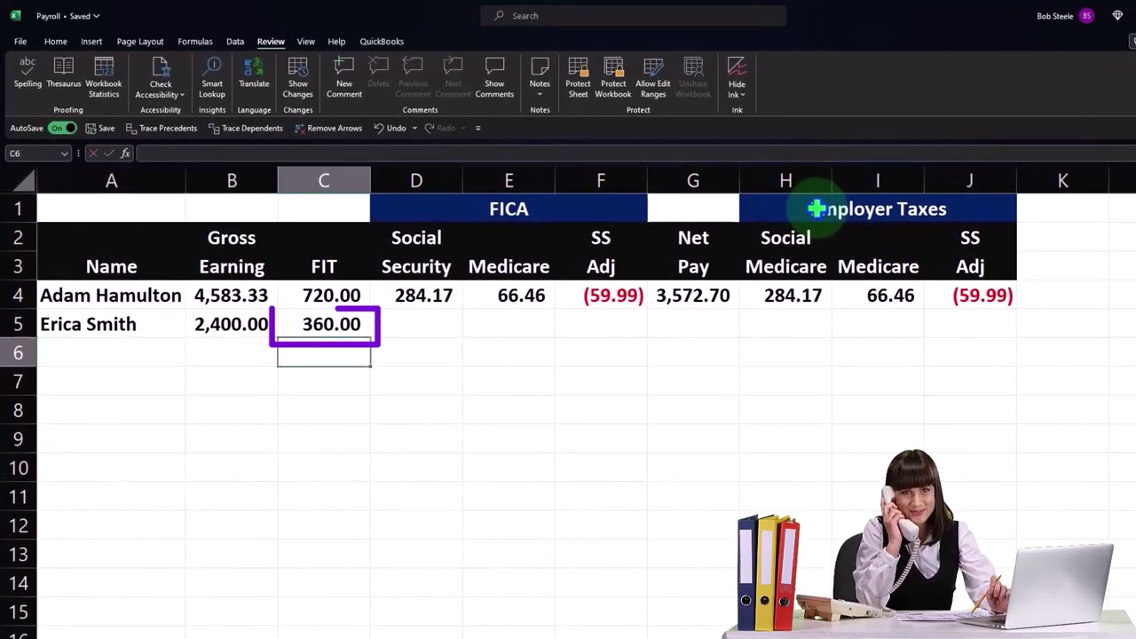
{"action": "key", "text": "Right"}
{"action": "key", "text": "Up"}
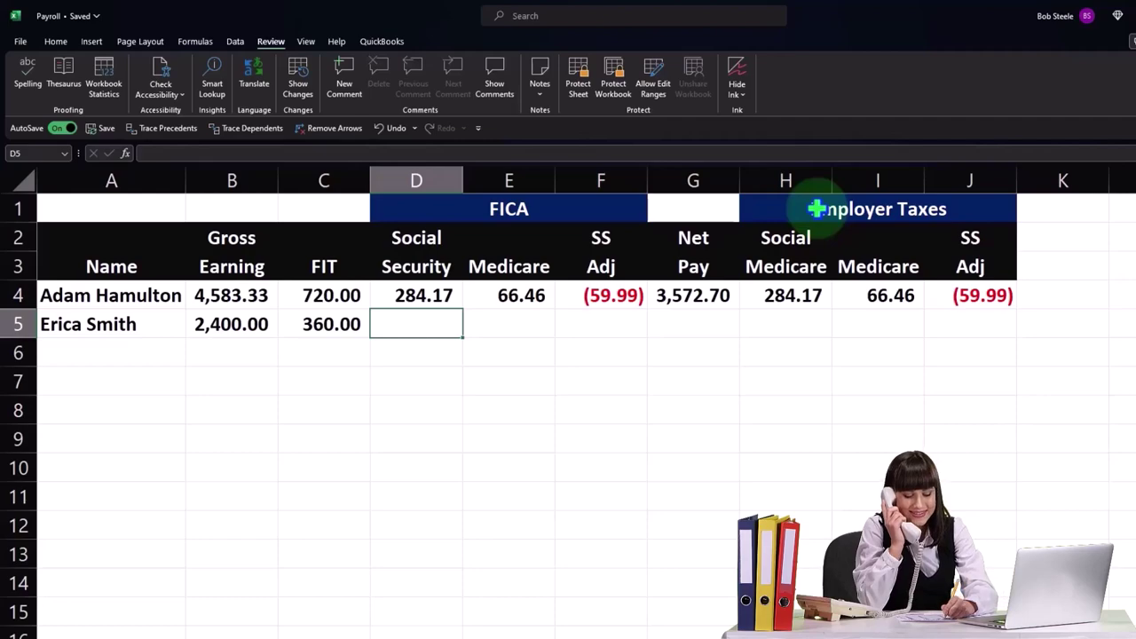
{"action": "type", "text": "="}
{"action": "key", "text": "Left"}
{"action": "key", "text": "Left"}
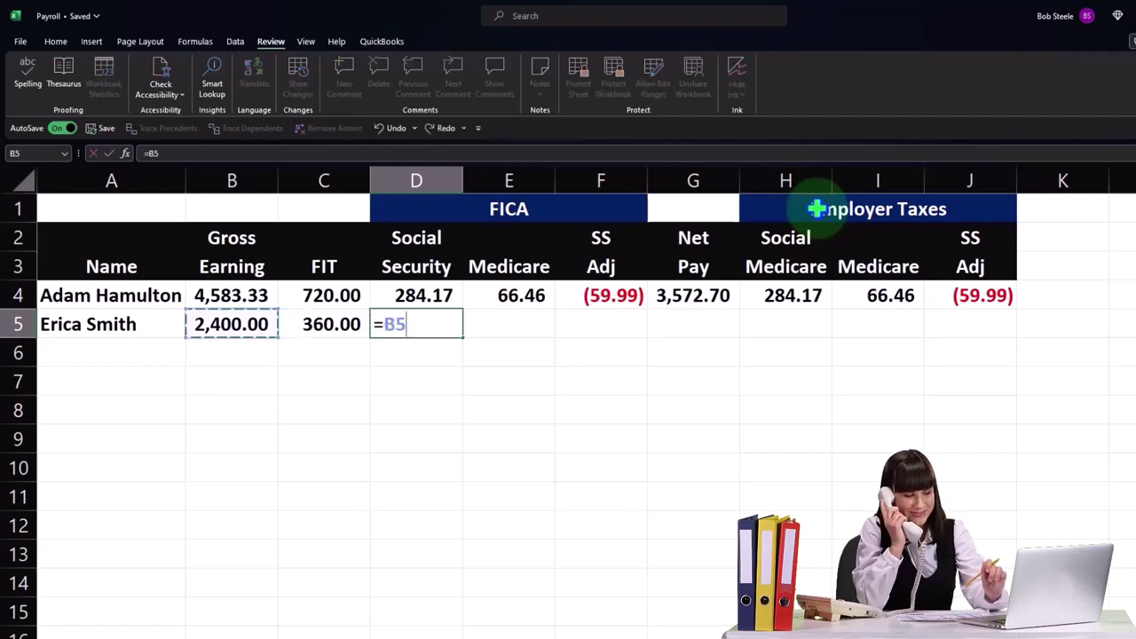
{"action": "type", "text": "*0.062"}
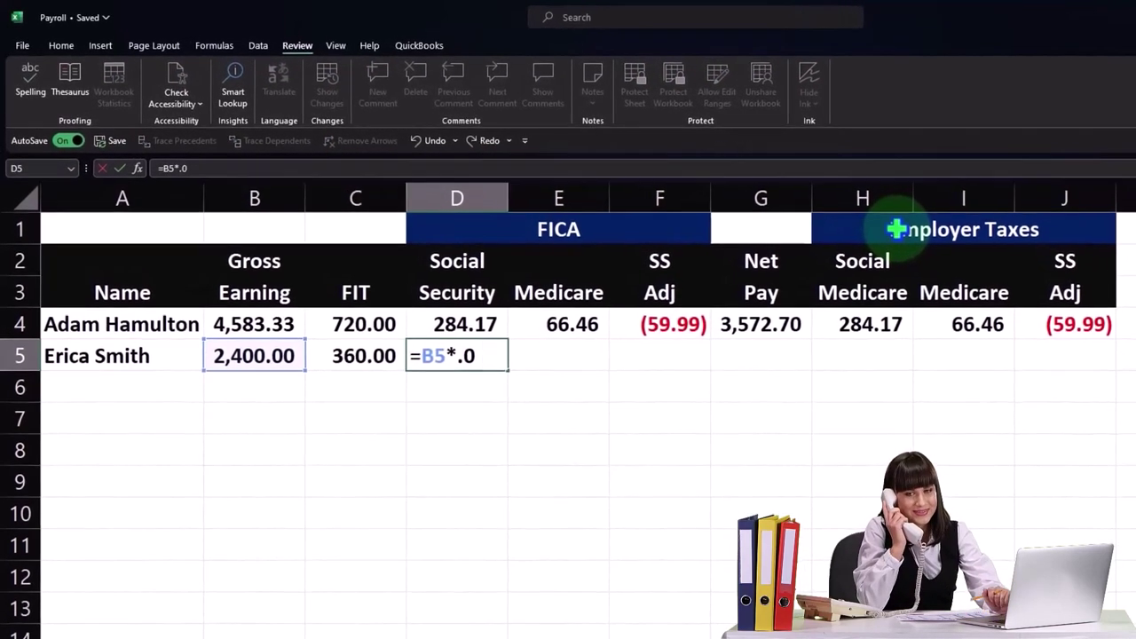
{"action": "key", "text": "Return"}
{"action": "key", "text": "Up"}
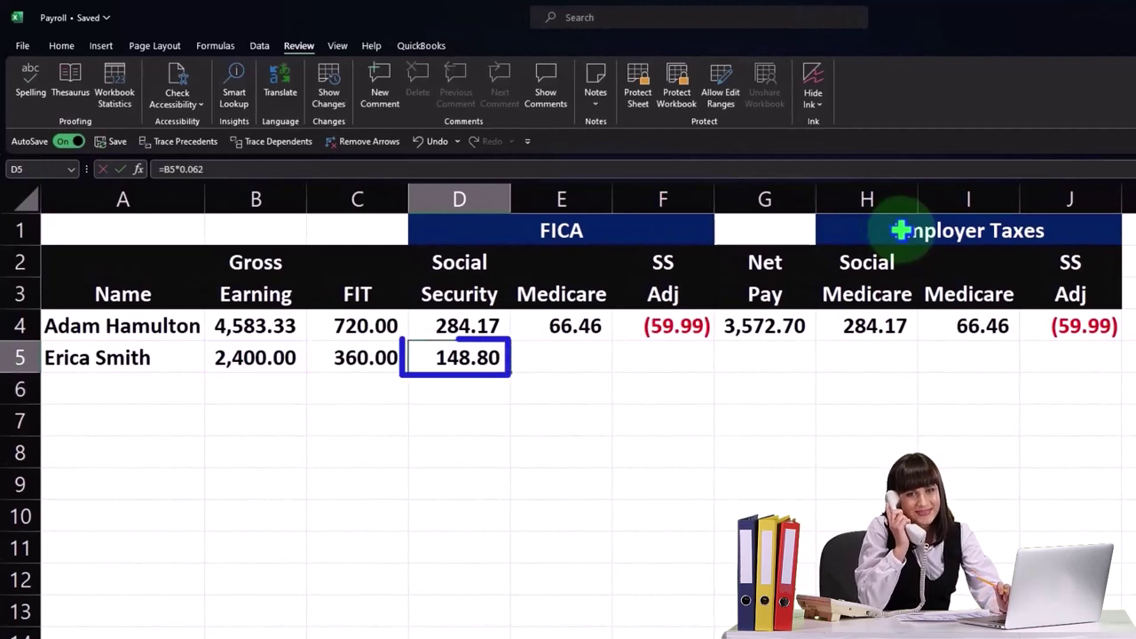
- Enter the Medicare formula in E5, giving 34.80
{"action": "key", "text": "Right"}
{"action": "type", "text": "="}
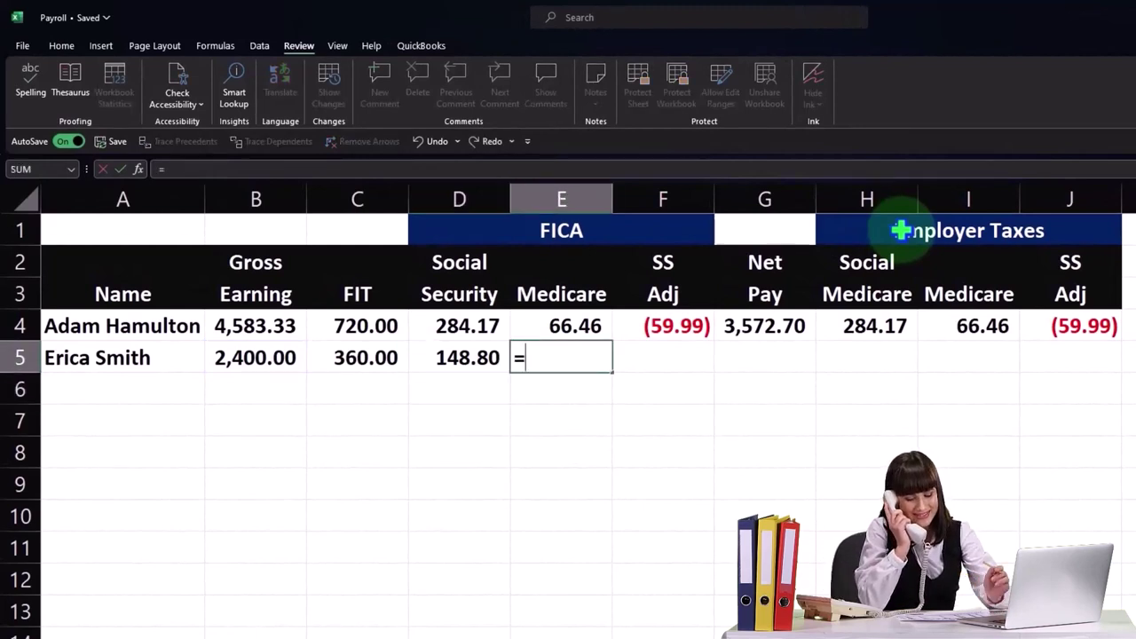
{"action": "key", "text": "Left"}
{"action": "key", "text": "Left"}
{"action": "key", "text": "Left"}
{"action": "key", "text": "Right"}
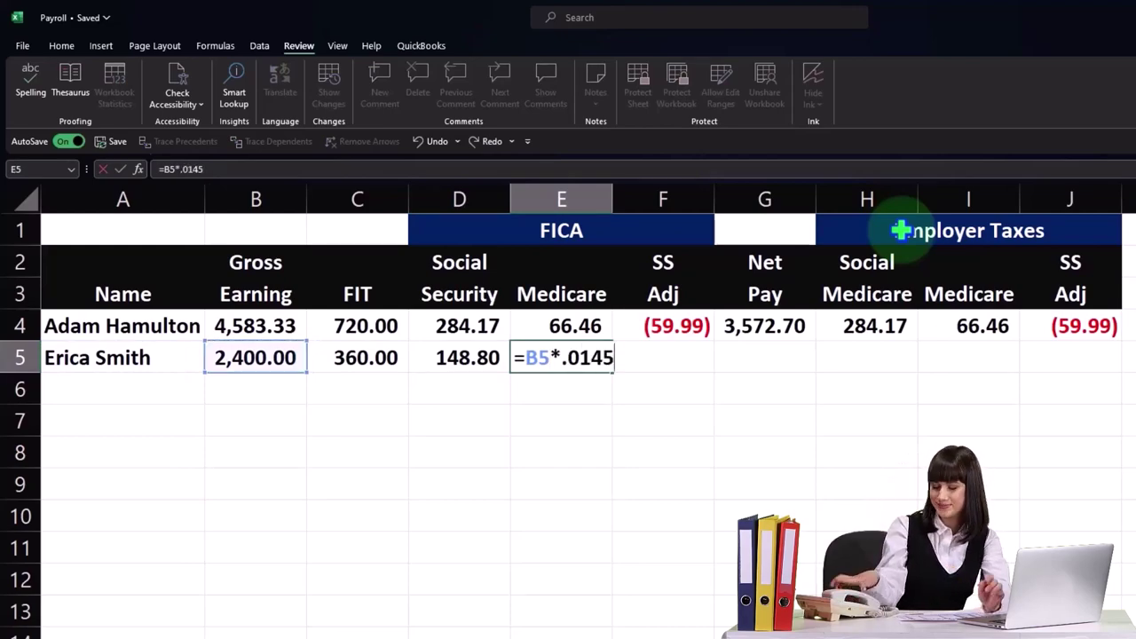
{"action": "key", "text": "Return"}
- Enter net pay in G5 as =B5-SUM(C5:E5), giving 1,856.40
{"action": "key", "text": "Up"}
{"action": "key", "text": "Right"}
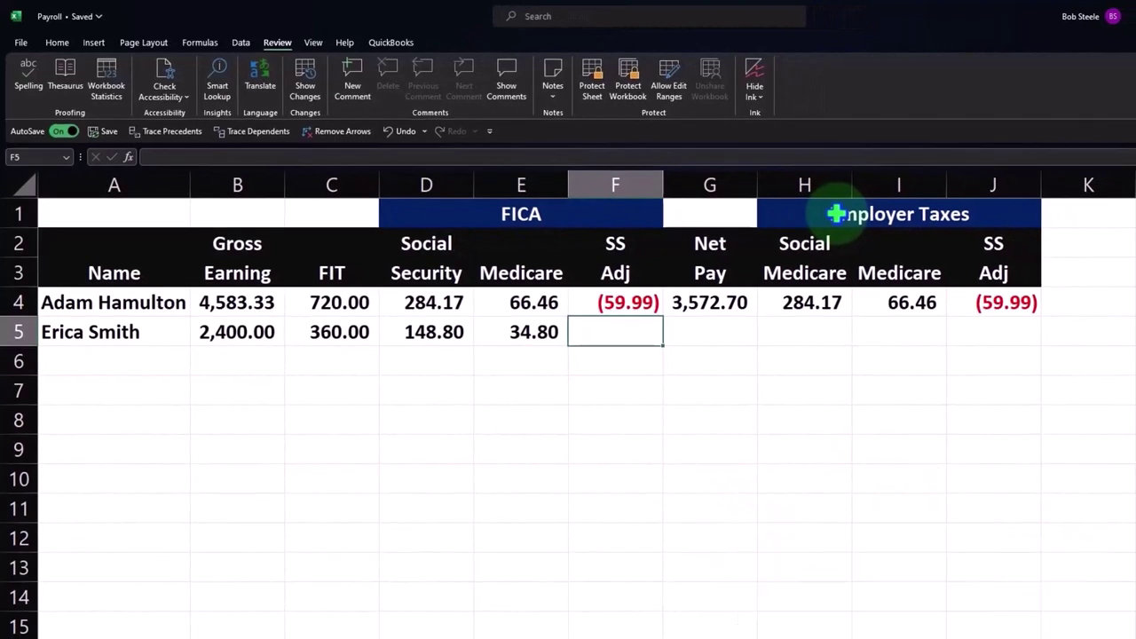
{"action": "key", "text": "Right"}
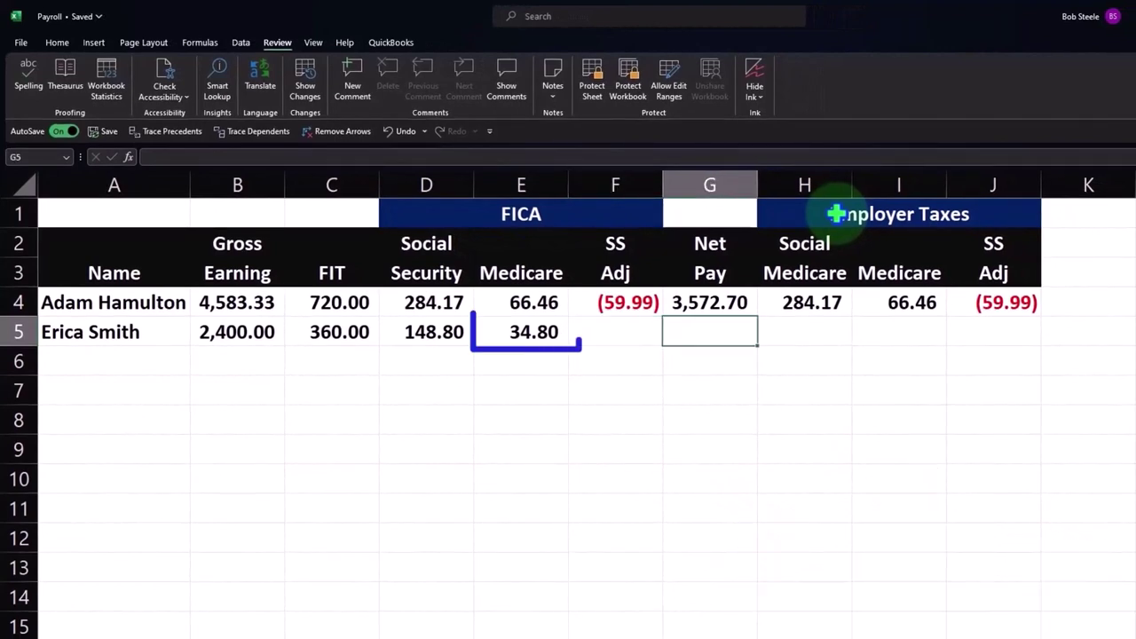
{"action": "type", "text": "=sum"}
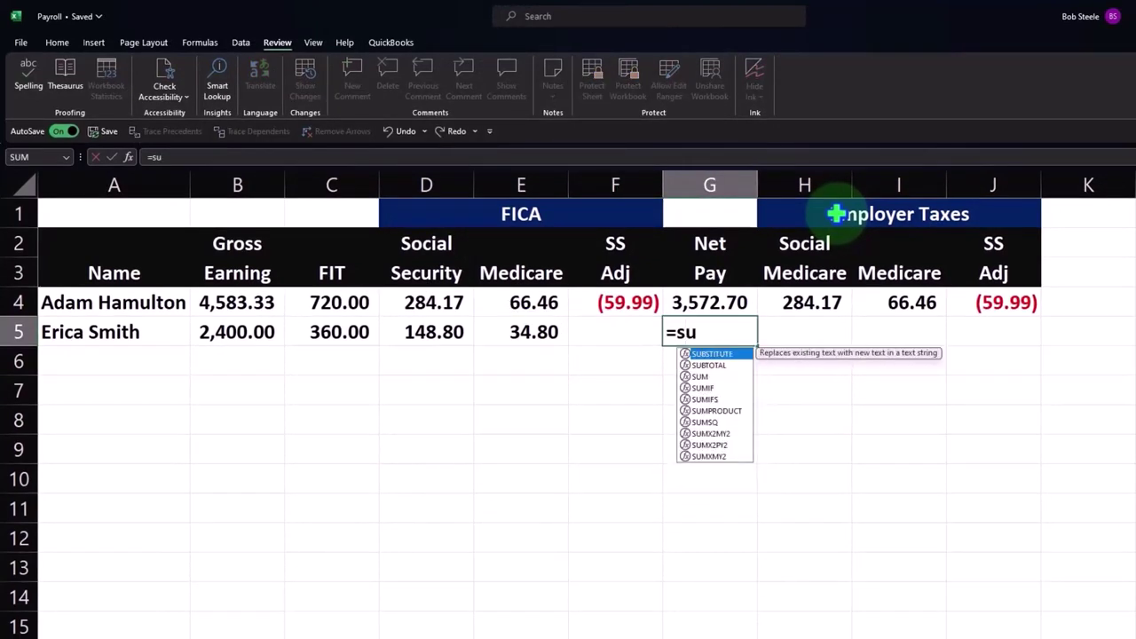
{"action": "key", "text": "BackSpace"}
{"action": "key", "text": "BackSpace"}
{"action": "key", "text": "BackSpace"}
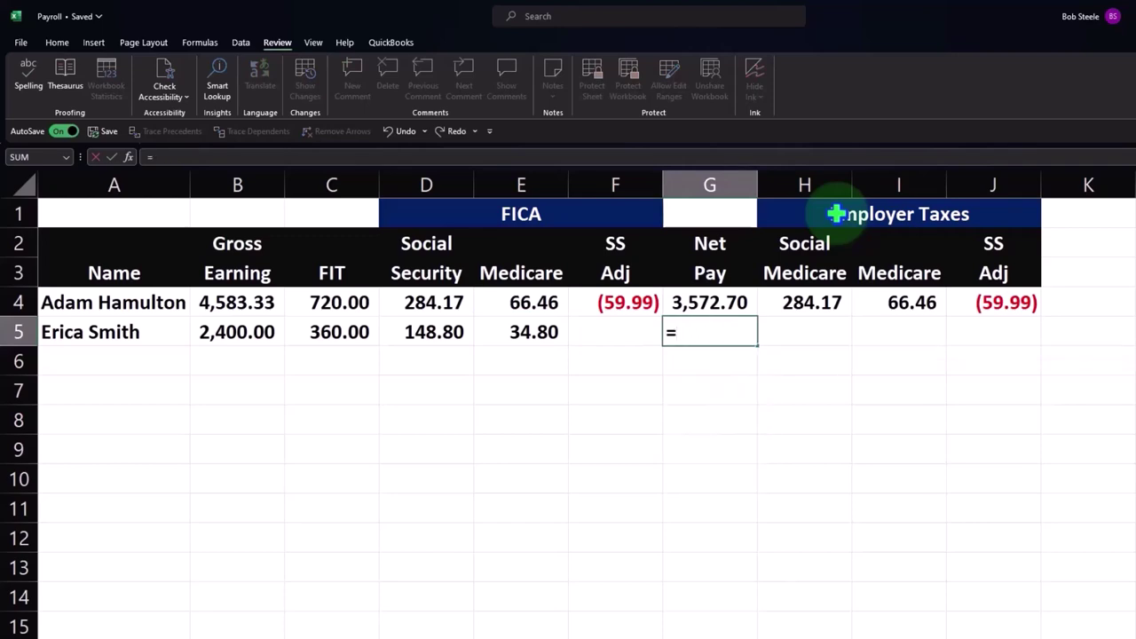
{"action": "key", "text": "Left"}
{"action": "key", "text": "Left"}
{"action": "key", "text": "Left"}
{"action": "key", "text": "Left"}
{"action": "key", "text": "Left"}
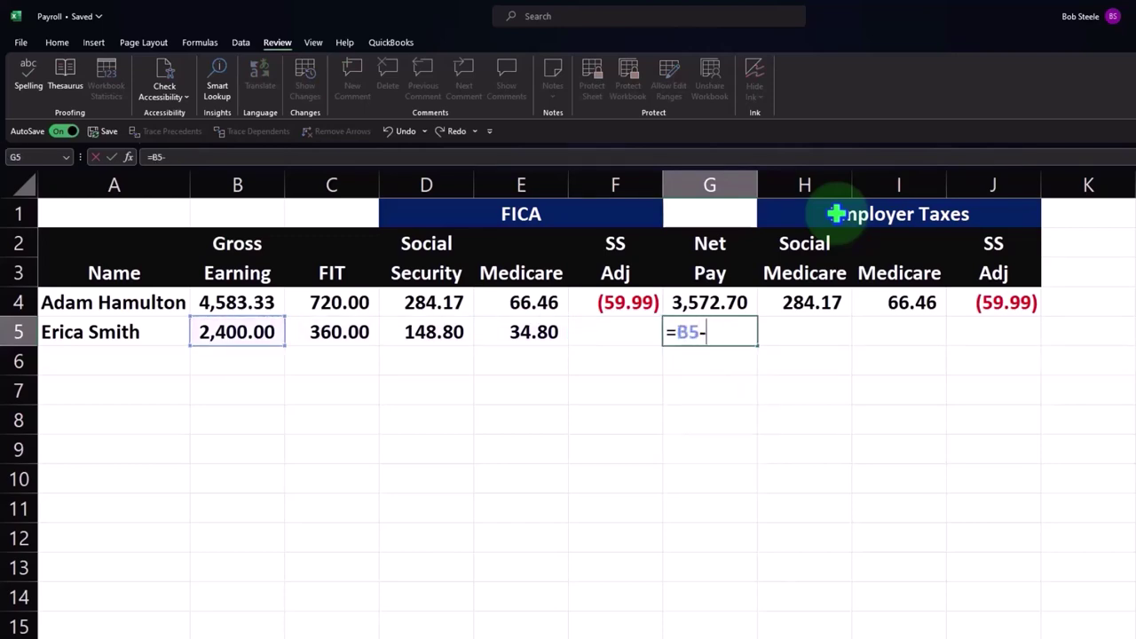
{"action": "type", "text": "-sum("}
{"action": "key", "text": "Left"}
{"action": "key", "text": "Left"}
{"action": "key", "text": "Left"}
{"action": "key", "text": "Left"}
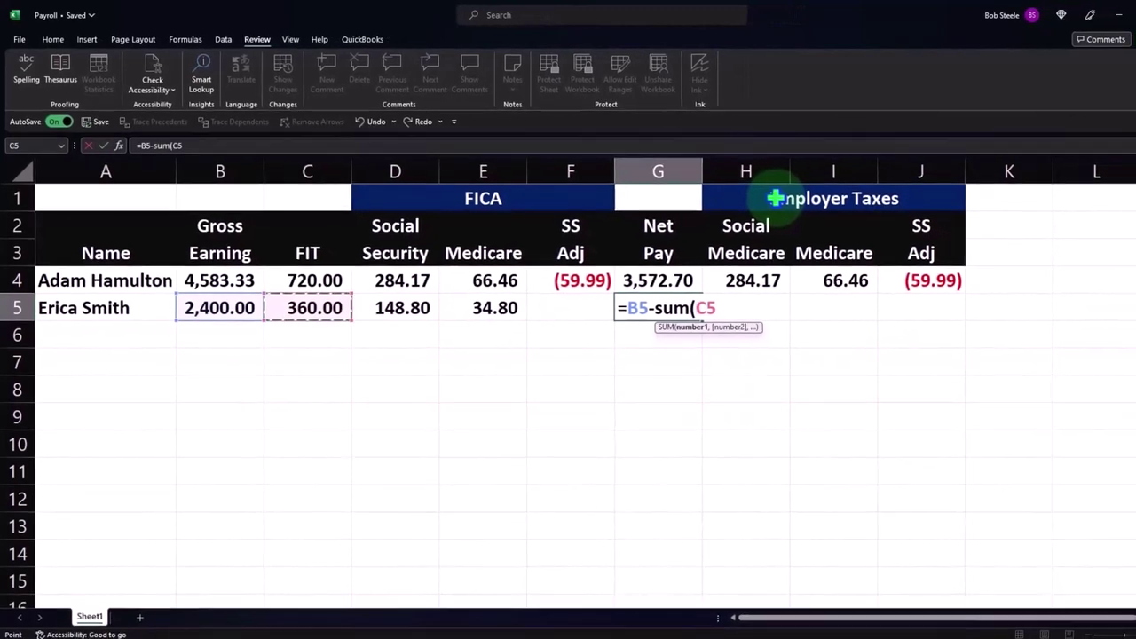
{"action": "key", "text": "shift+Right"}
{"action": "key", "text": "shift+Right"}
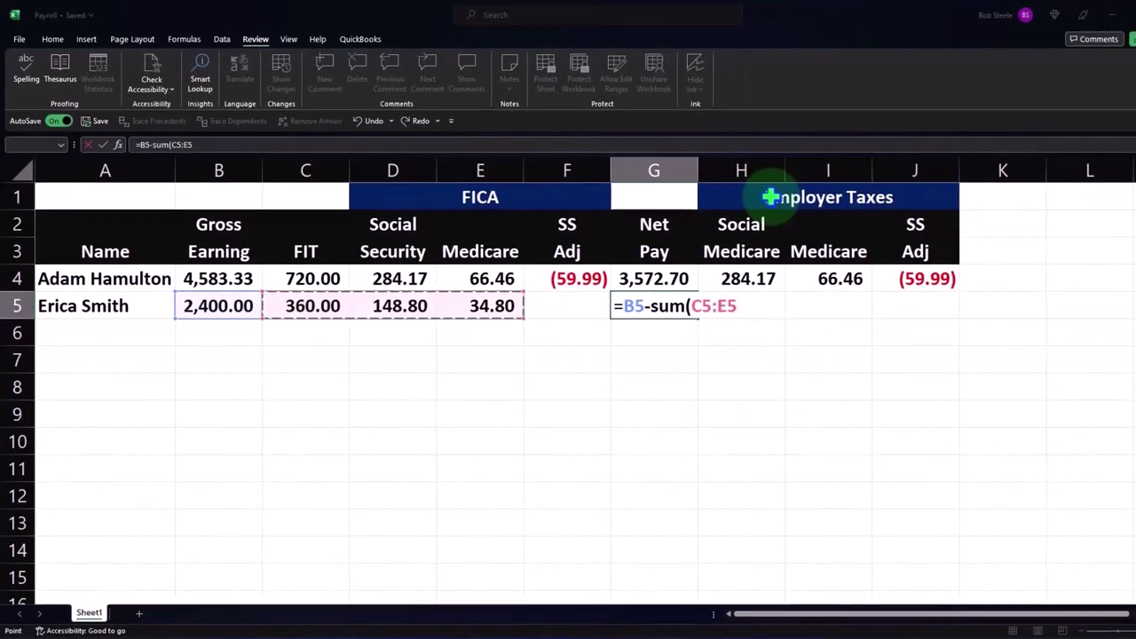
{"action": "key", "text": "Return"}
{"action": "key", "text": "Return"}
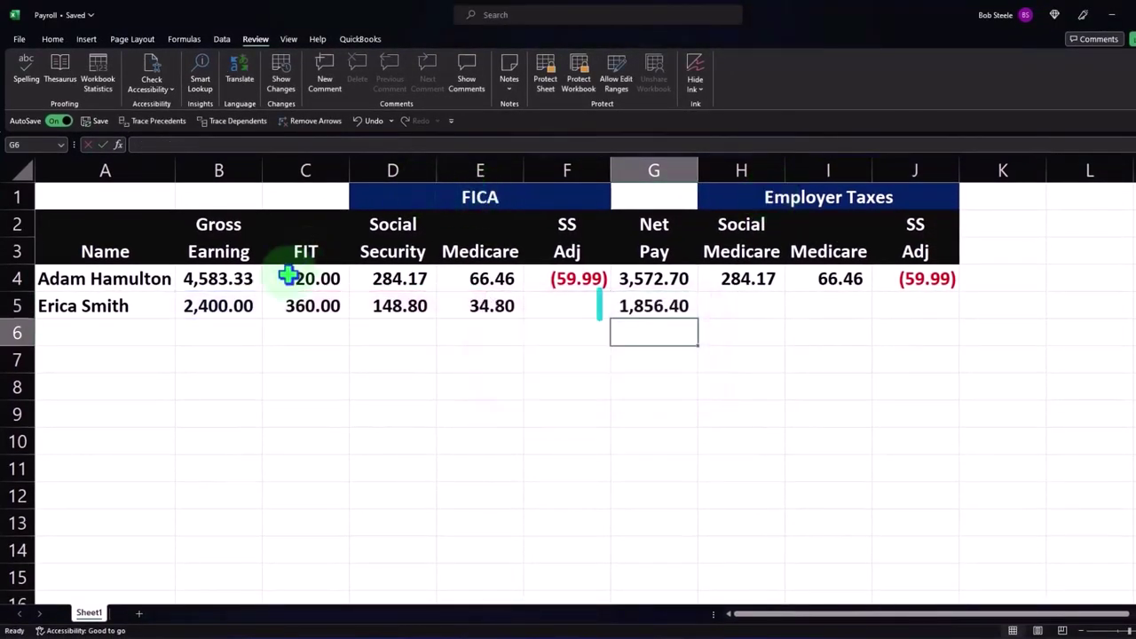
- Review the second employee's figures across row 5
{"action": "left_click", "coordinate": [236, 306]}
{"action": "left_click", "coordinate": [306, 307]}
{"action": "left_click", "coordinate": [371, 306]}
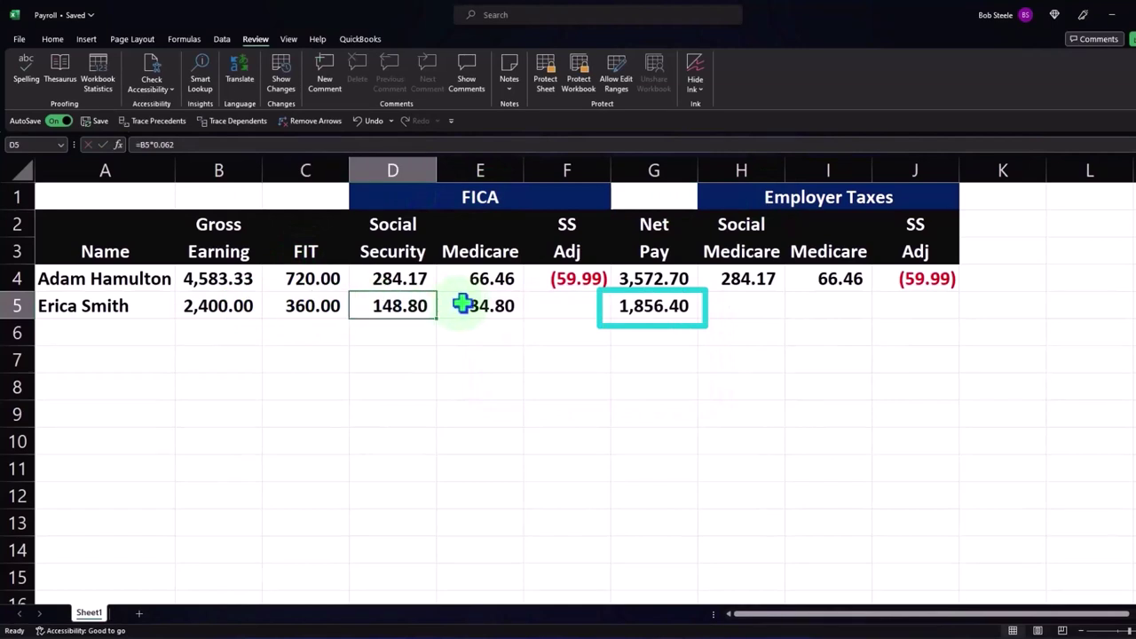
{"action": "left_click", "coordinate": [460, 305]}
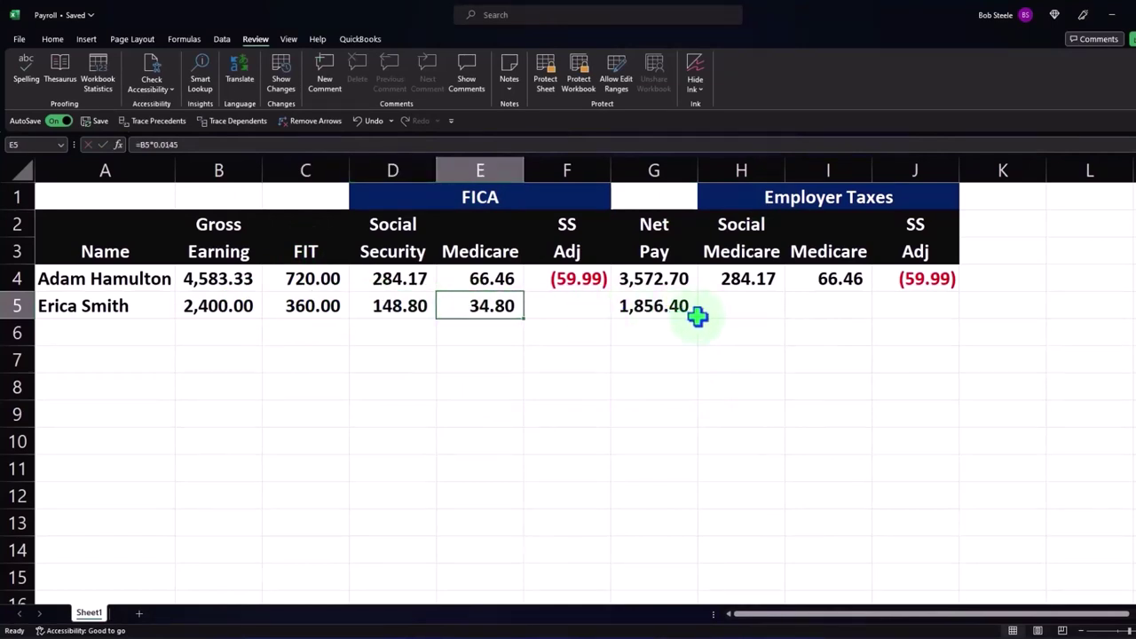
{"action": "left_click", "coordinate": [735, 304]}
- Set H5 to =D5 (148.80) and I5 to =E5 (34.80), then select A4:J5
{"action": "type", "text": "="}
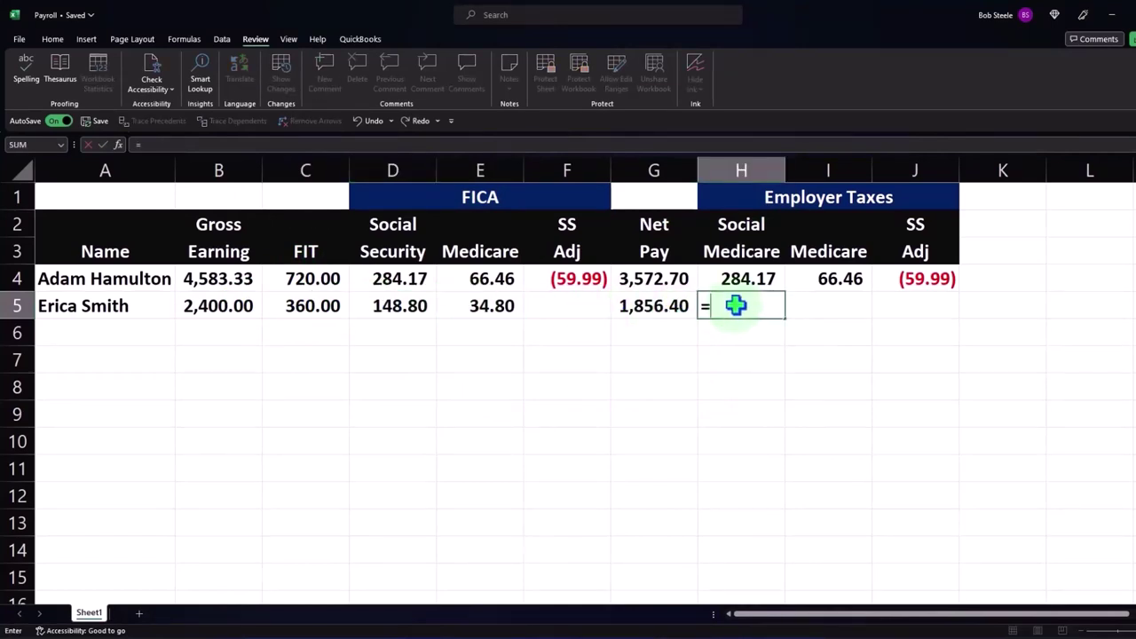
{"action": "key", "text": "Left"}
{"action": "key", "text": "Left"}
{"action": "key", "text": "Left"}
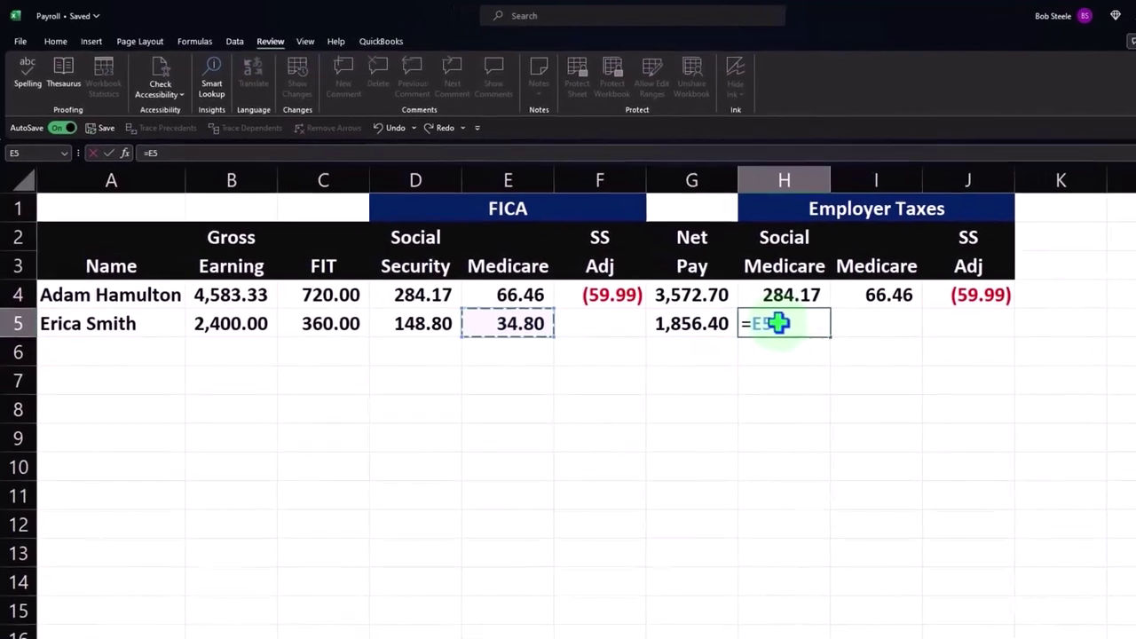
{"action": "key", "text": "Return"}
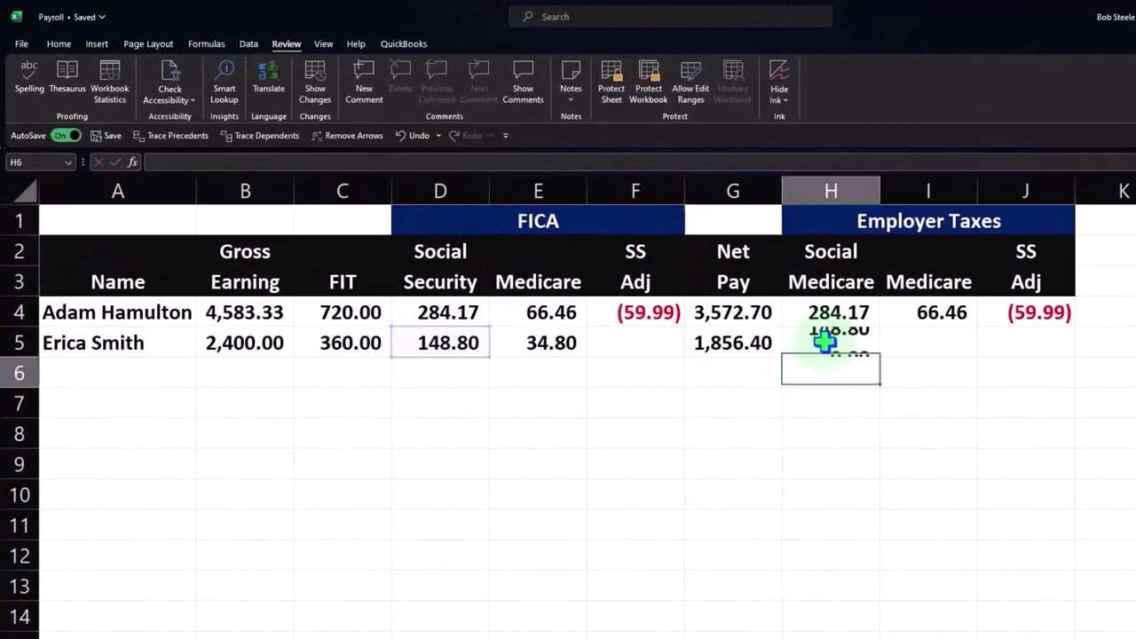
{"action": "left_click", "coordinate": [877, 323]}
{"action": "type", "text": "+"}
{"action": "key", "text": "Left"}
{"action": "key", "text": "Left"}
{"action": "key", "text": "Left"}
{"action": "key", "text": "Left"}
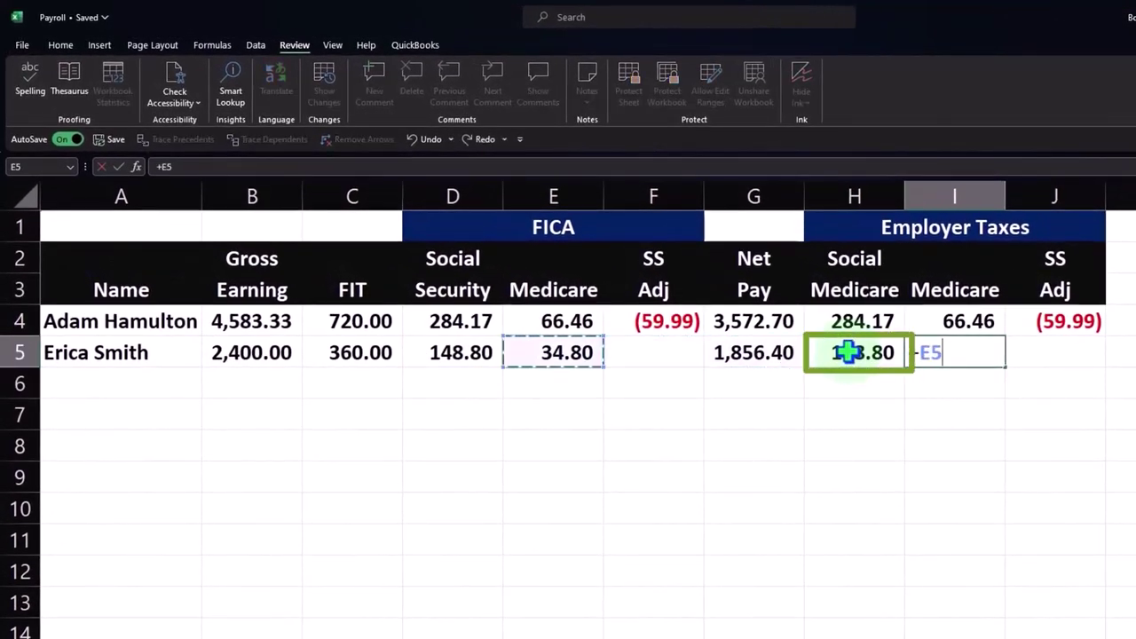
{"action": "key", "text": "Return"}
{"action": "key", "text": "Up"}
{"action": "key", "text": "Right"}
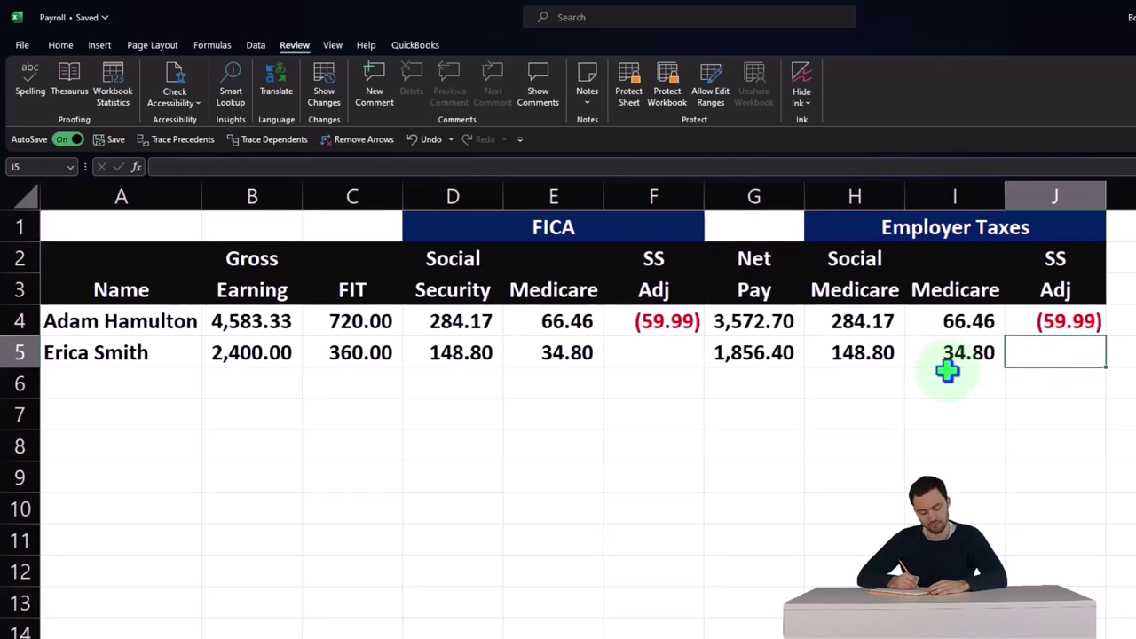
{"action": "left_click_drag", "start_coordinate": [129, 330], "coordinate": [1035, 350]}
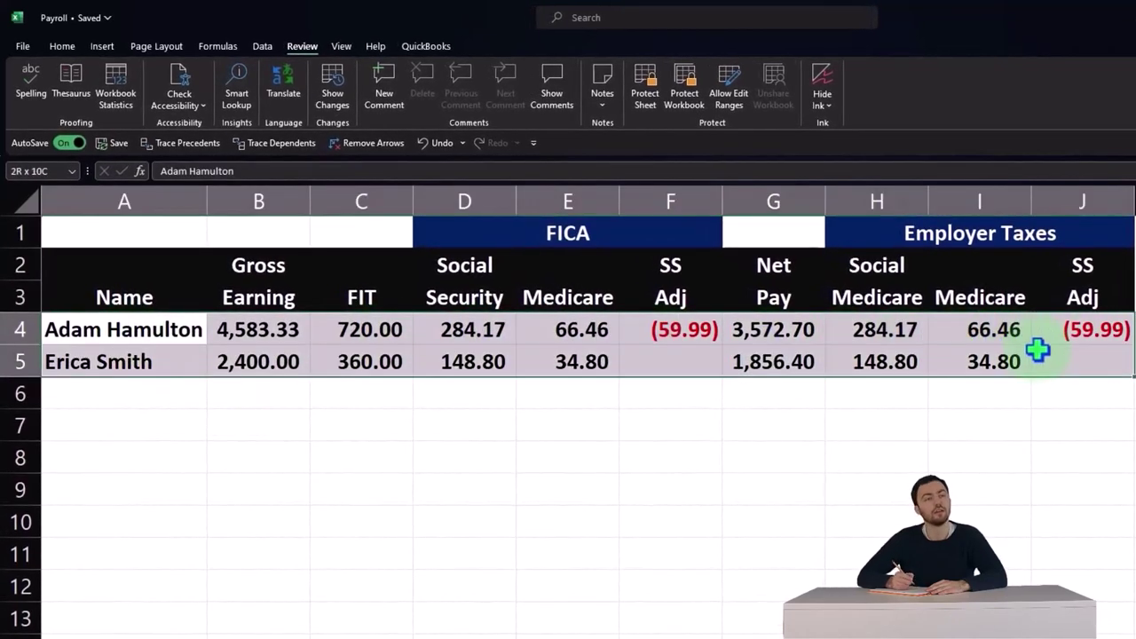
- Apply All Borders from the Home tab to A4:J5
{"action": "left_click", "coordinate": [60, 47]}
{"action": "left_click", "coordinate": [231, 98]}
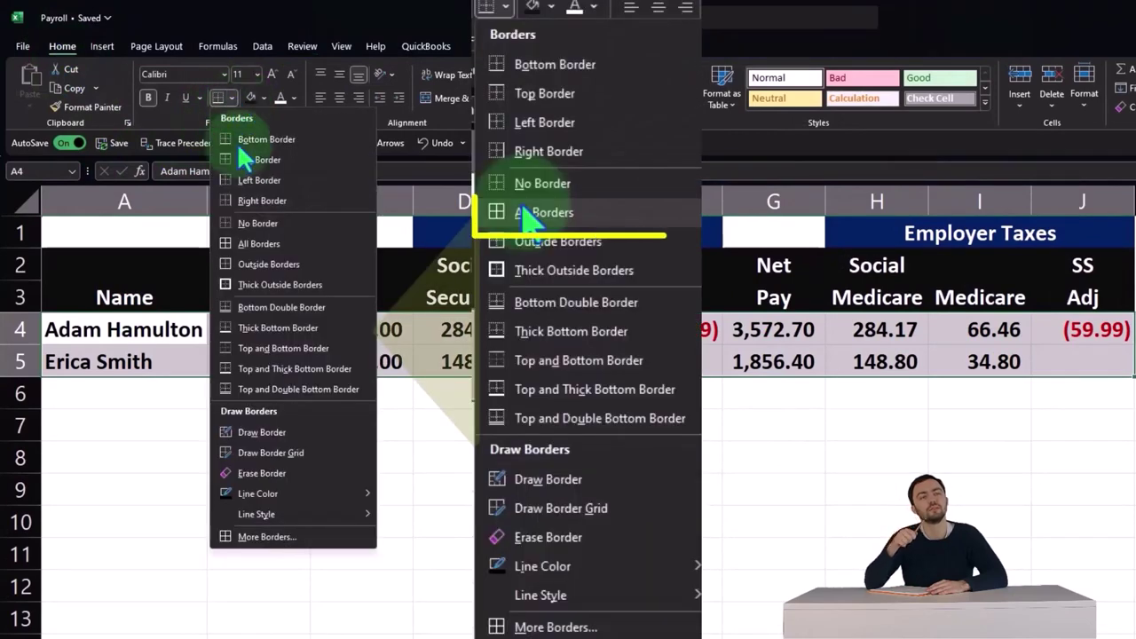
{"action": "left_click", "coordinate": [253, 243]}
{"action": "left_click", "coordinate": [417, 491]}
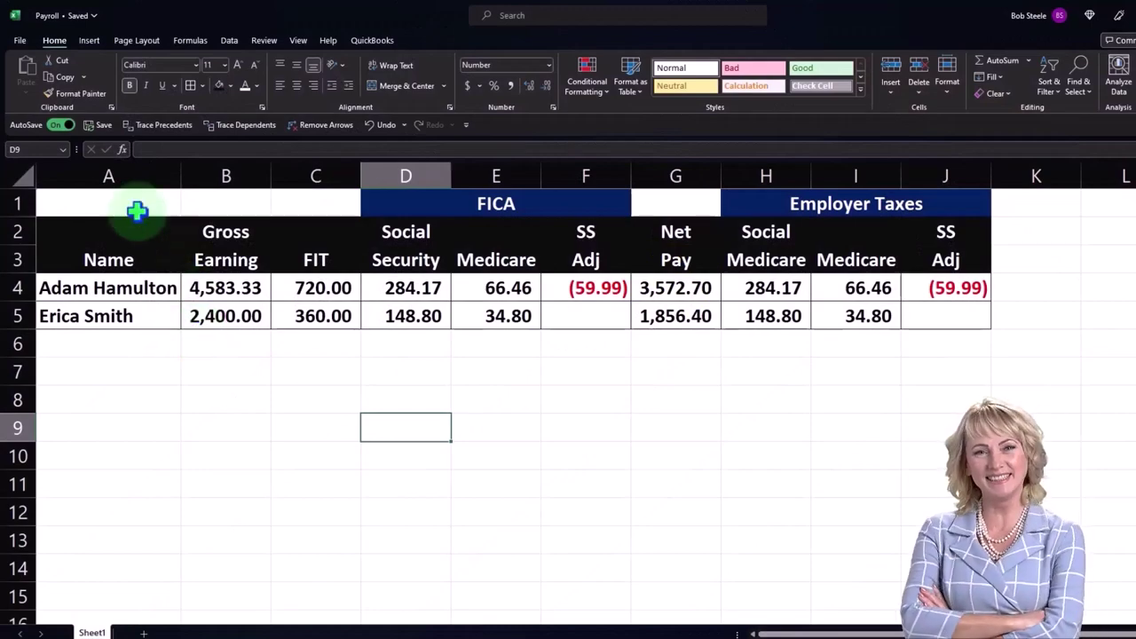
{"action": "left_click_drag", "start_coordinate": [136, 211], "coordinate": [917, 310]}
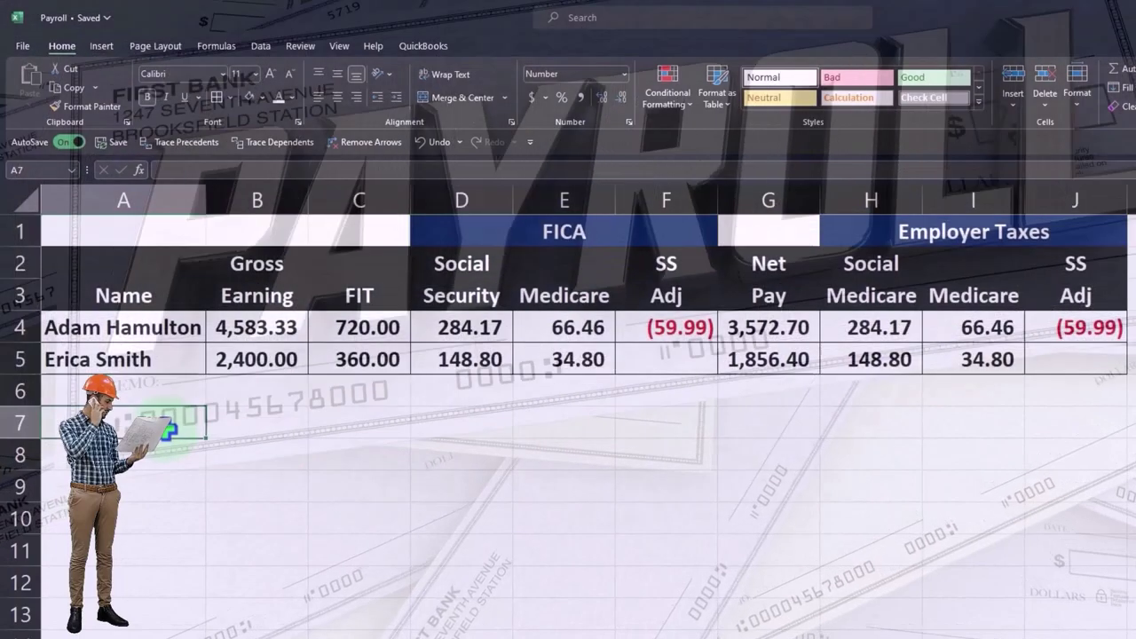
{"action": "left_click", "coordinate": [167, 431]}
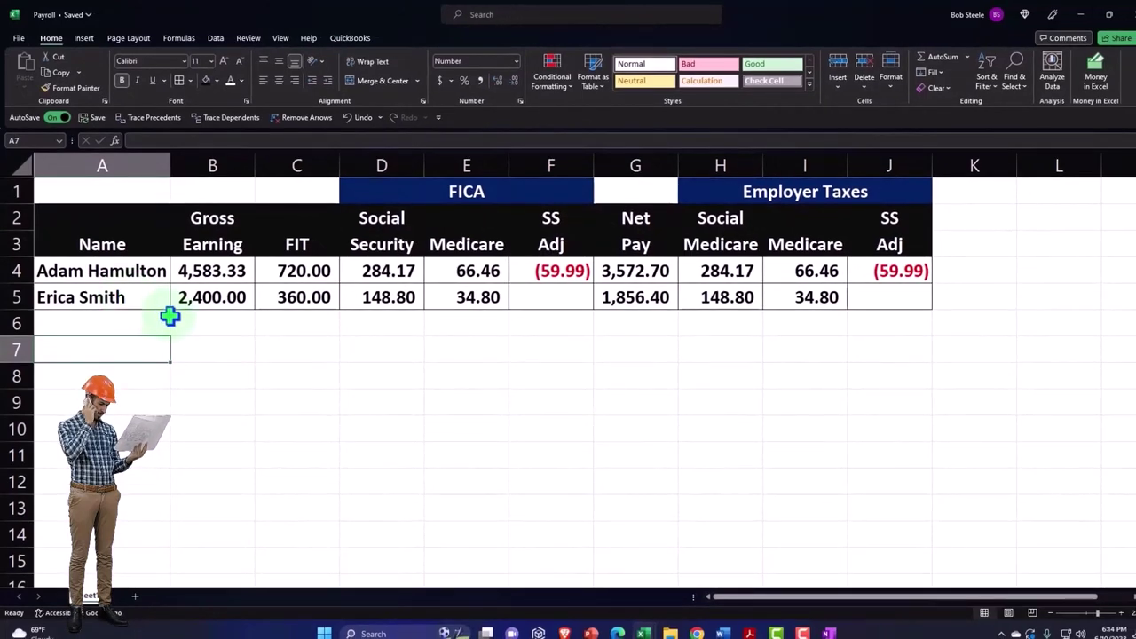
{"action": "left_click", "coordinate": [228, 344]}
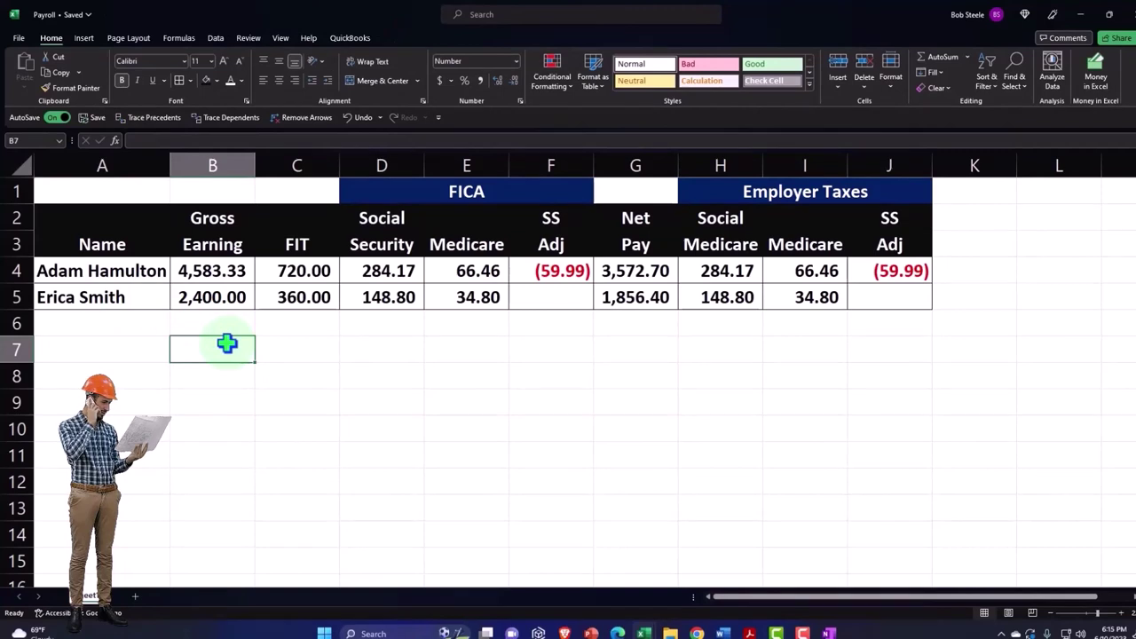
{"action": "key", "text": "Left"}
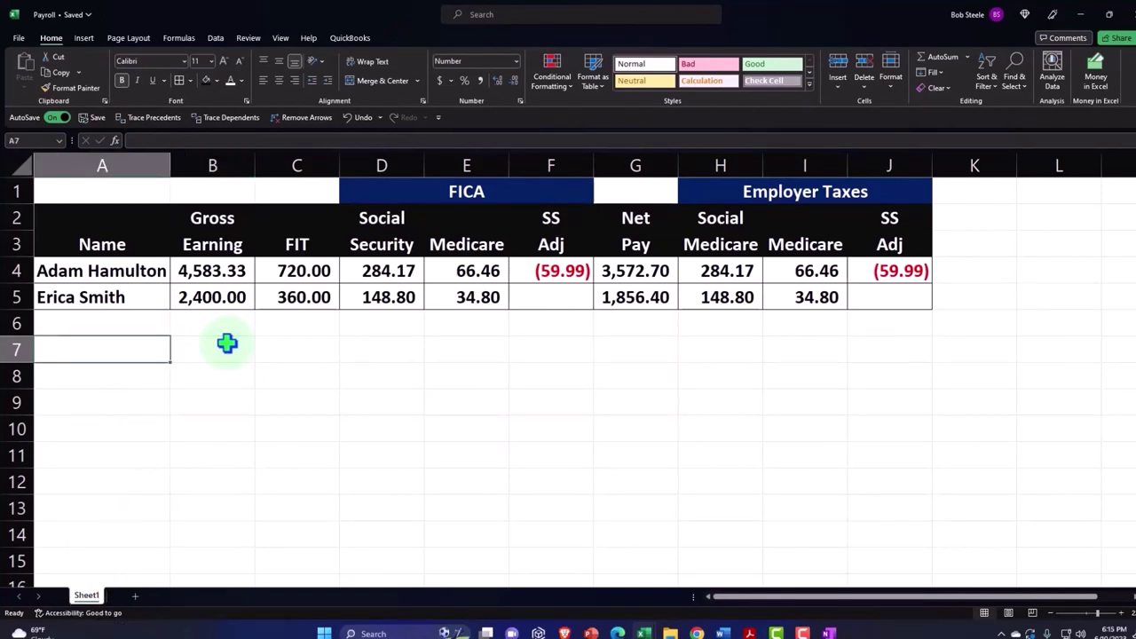
- Insert a blank column before column A and make it narrower
{"action": "left_click", "coordinate": [84, 163]}
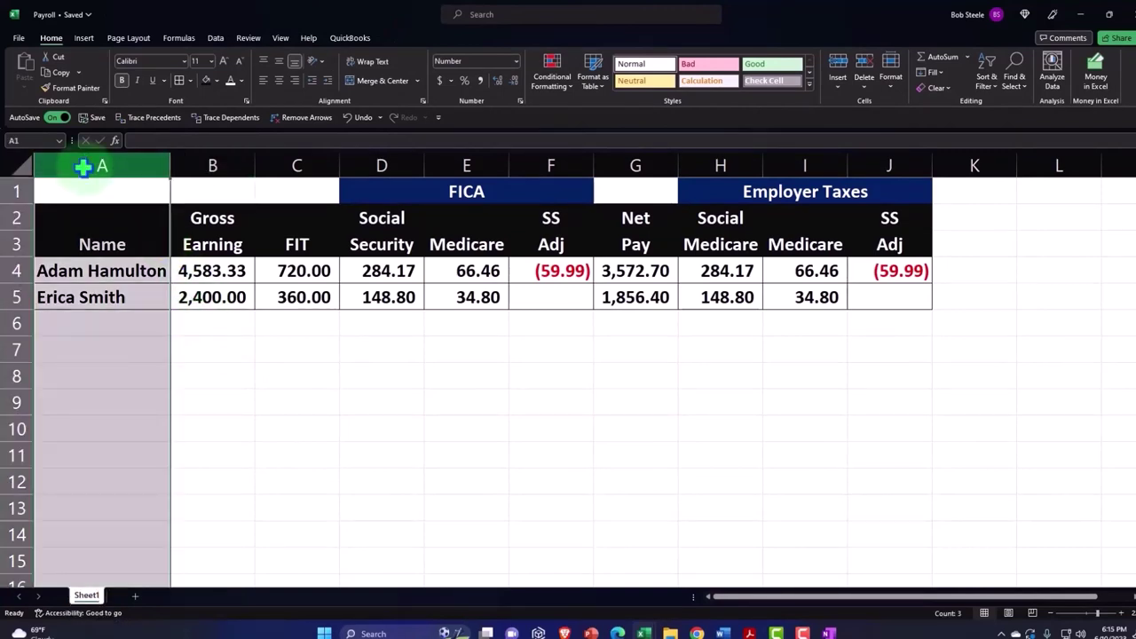
{"action": "right_click", "coordinate": [87, 164]}
{"action": "left_click", "coordinate": [116, 289]}
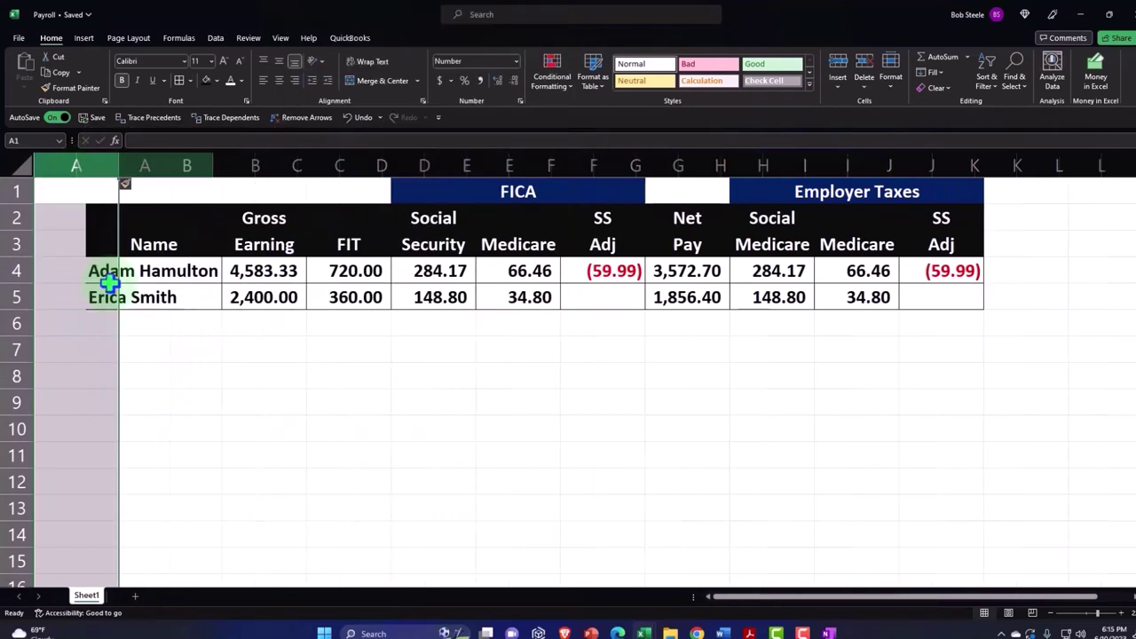
{"action": "left_click_drag", "start_coordinate": [119, 182], "coordinate": [74, 165]}
- Type the Date, Journal Entry and first employee's first-name headings starting at A7
{"action": "left_click", "coordinate": [55, 347]}
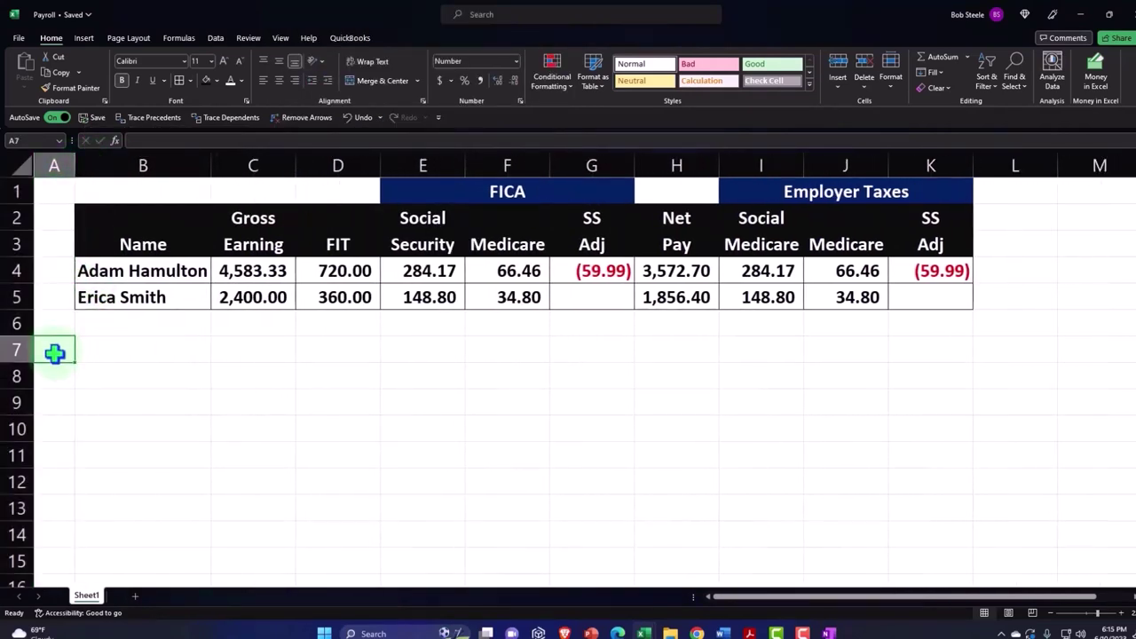
{"action": "type", "text": "Date"}
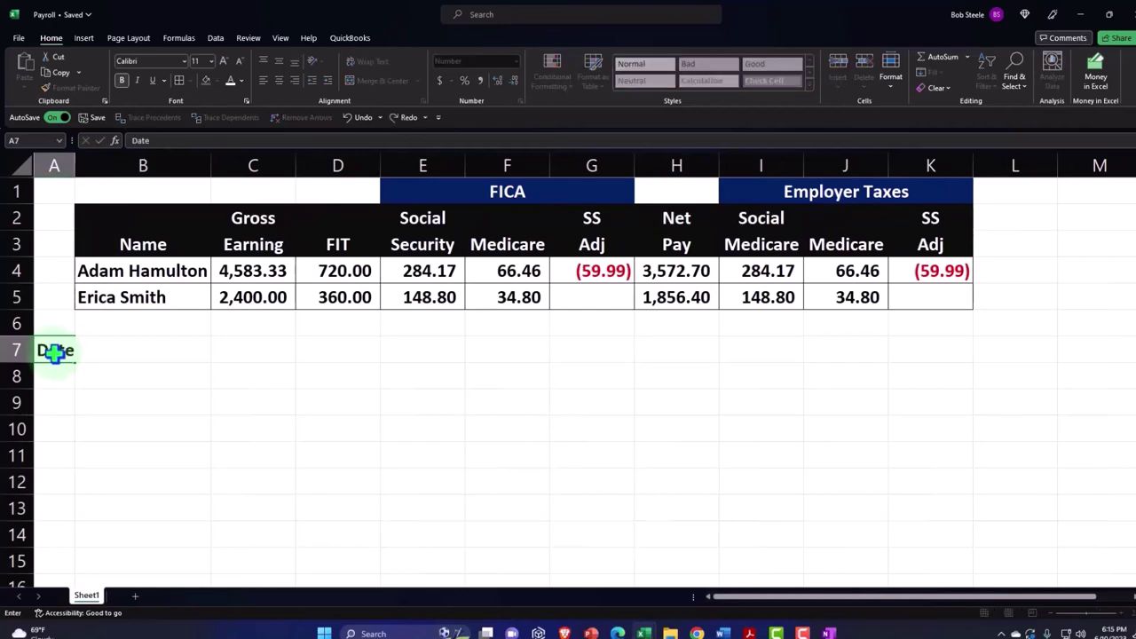
{"action": "key", "text": "Tab"}
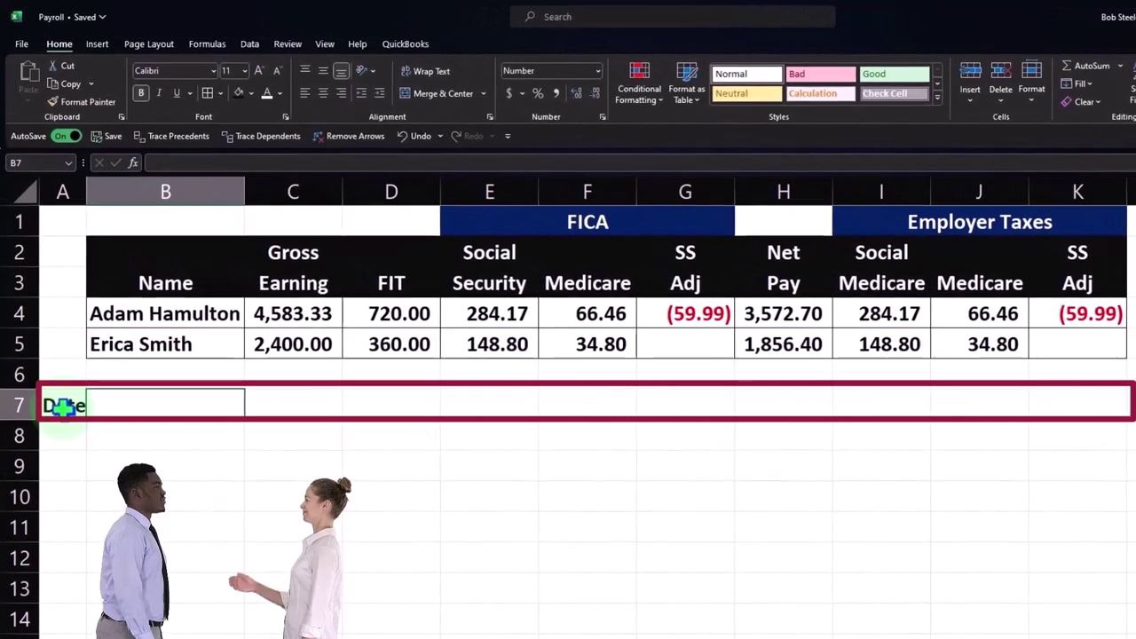
{"action": "type", "text": "Jou"}
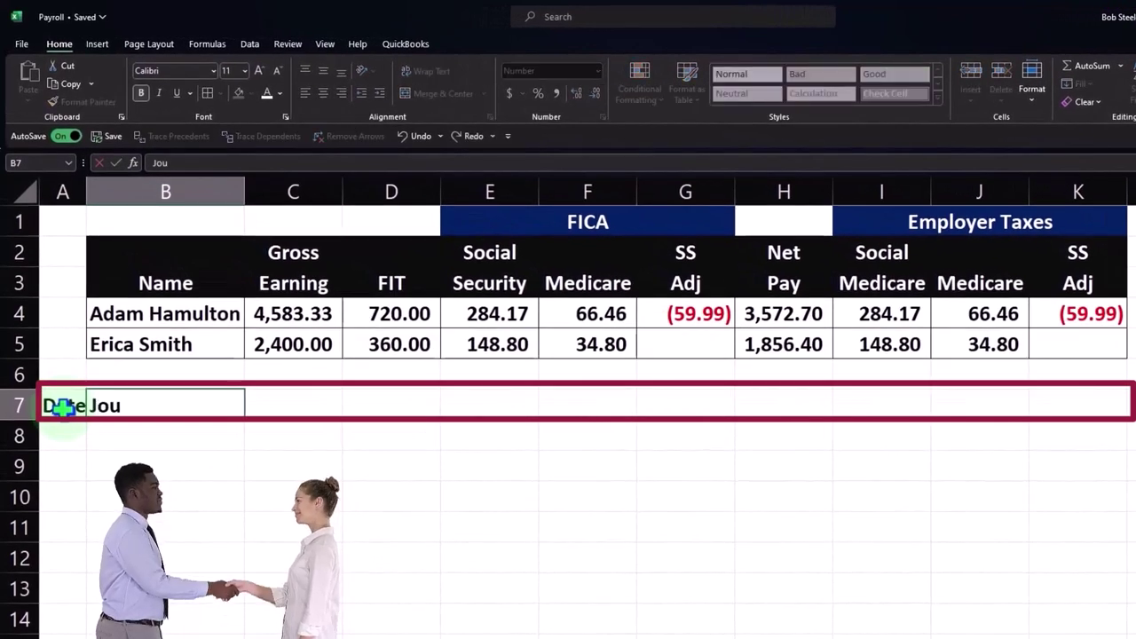
{"action": "type", "text": "rnal Entry"}
{"action": "key", "text": "Tab"}
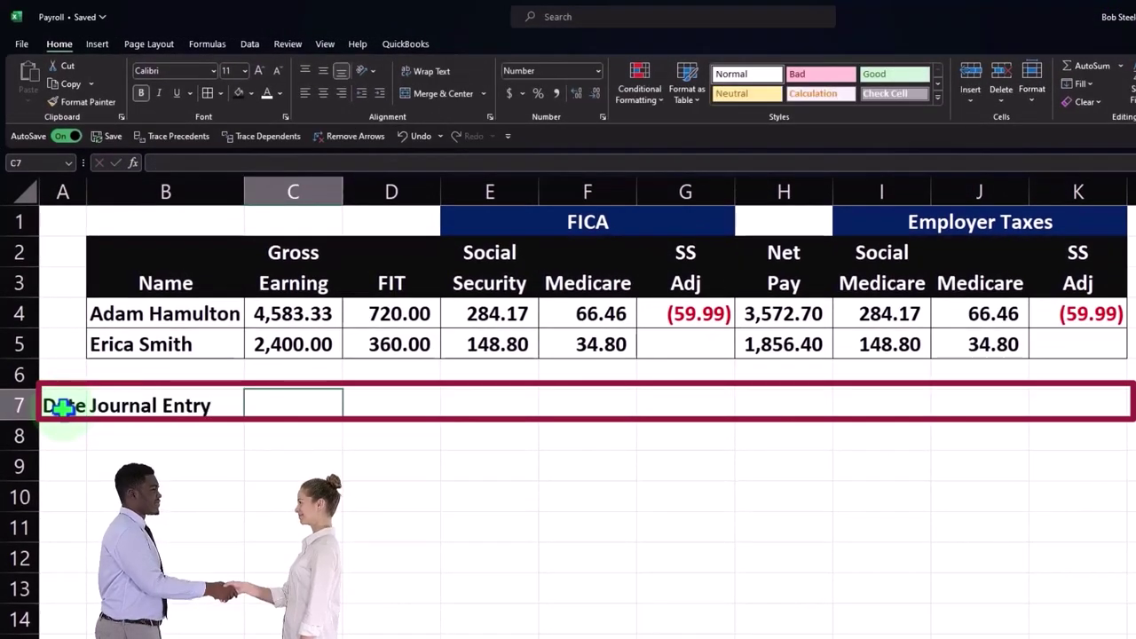
{"action": "type", "text": "Adam"}
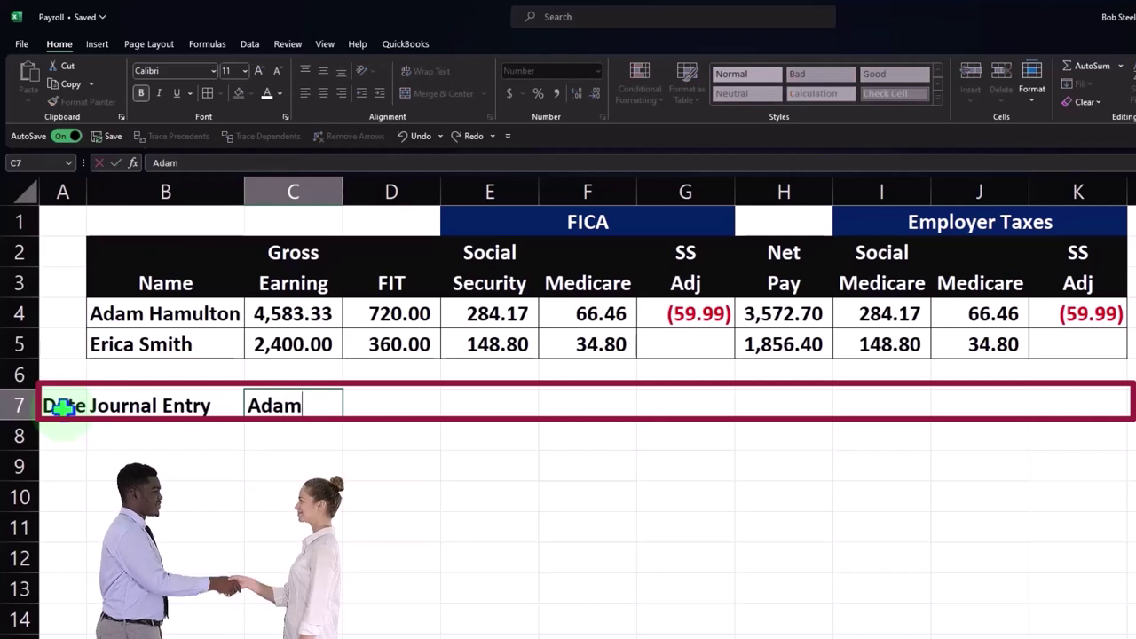
{"action": "key", "text": "Tab"}
{"action": "key", "text": "Tab"}
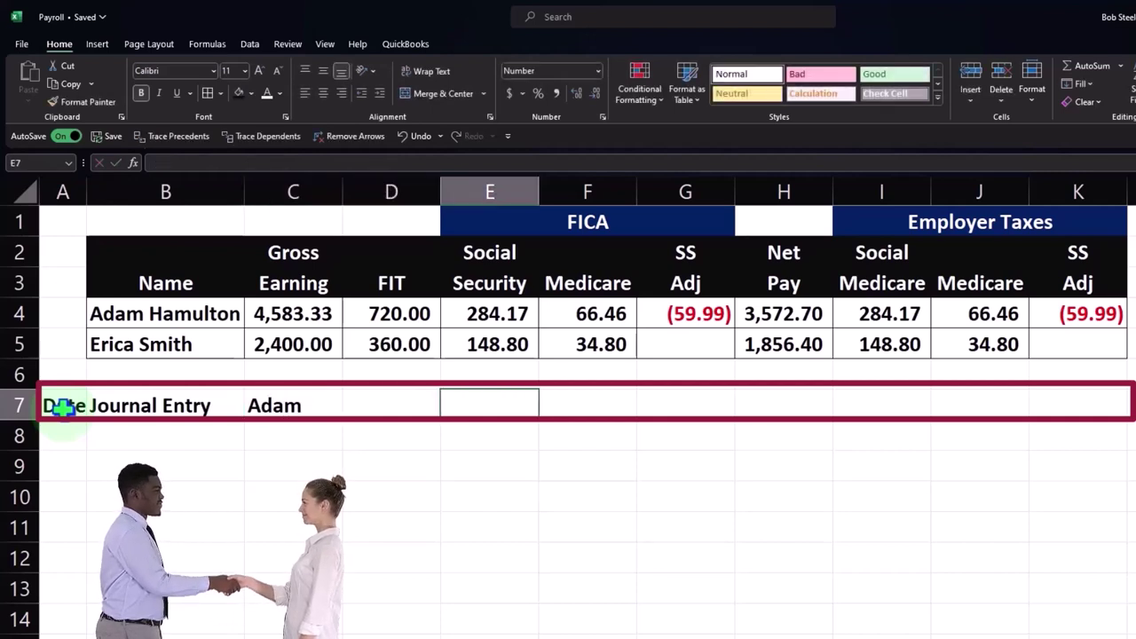
- Add the second employee's first name and Total headings in row 7, then widen column A
{"action": "key", "text": "Tab"}
{"action": "key", "text": "Tab"}
{"action": "type", "text": "Eri"}
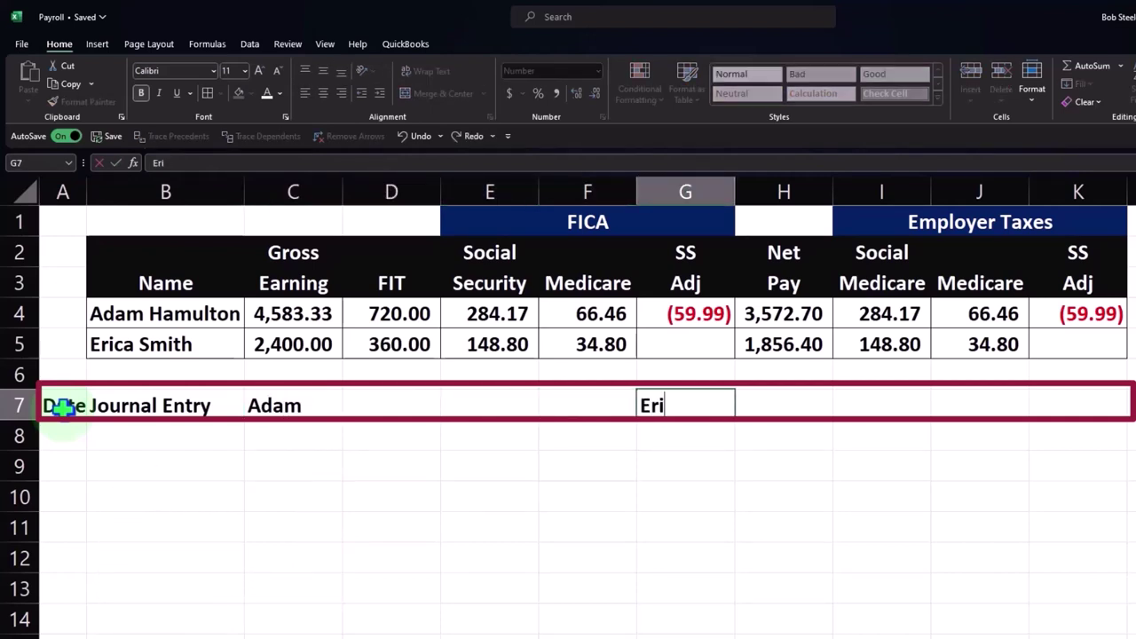
{"action": "type", "text": "ca"}
{"action": "key", "text": "Tab"}
{"action": "key", "text": "Tab"}
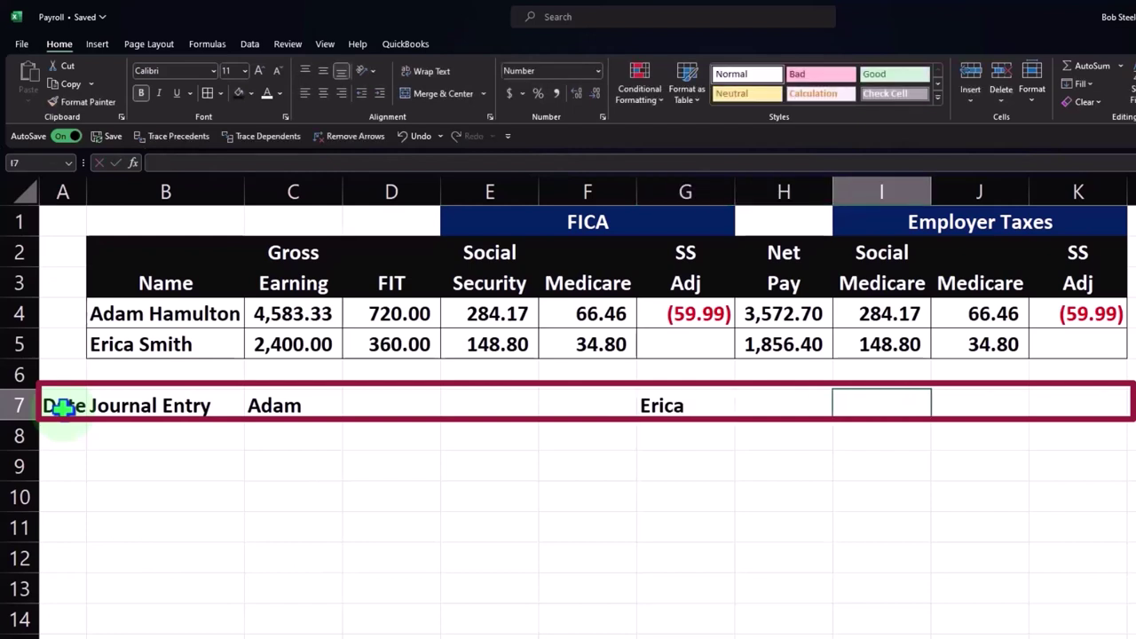
{"action": "key", "text": "Tab"}
{"action": "type", "text": "Tota"}
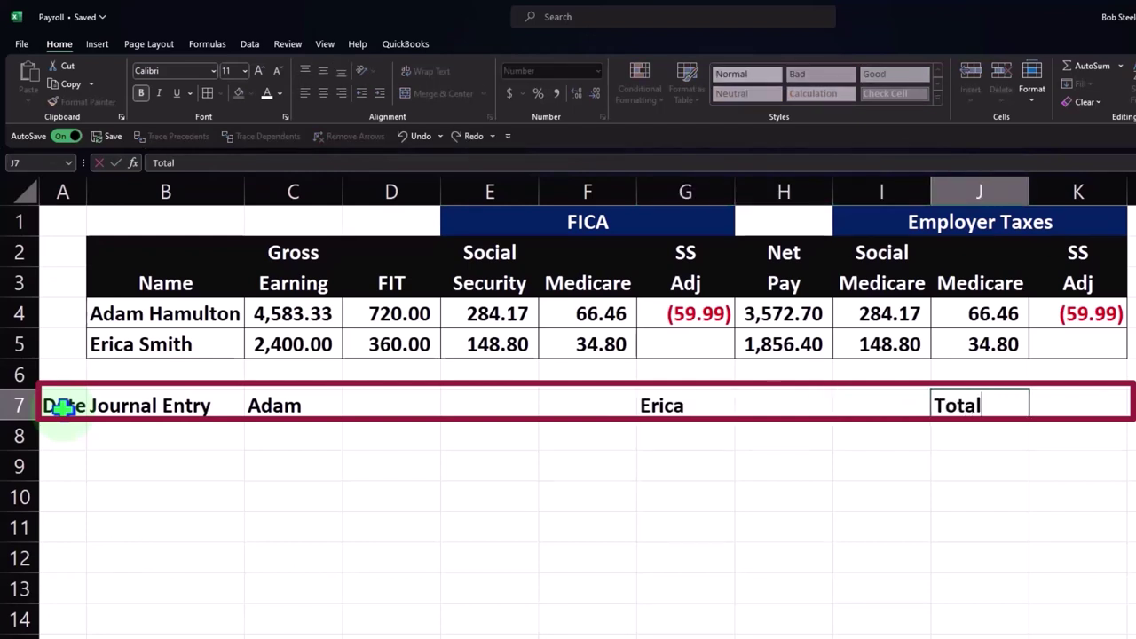
{"action": "key", "text": "Return"}
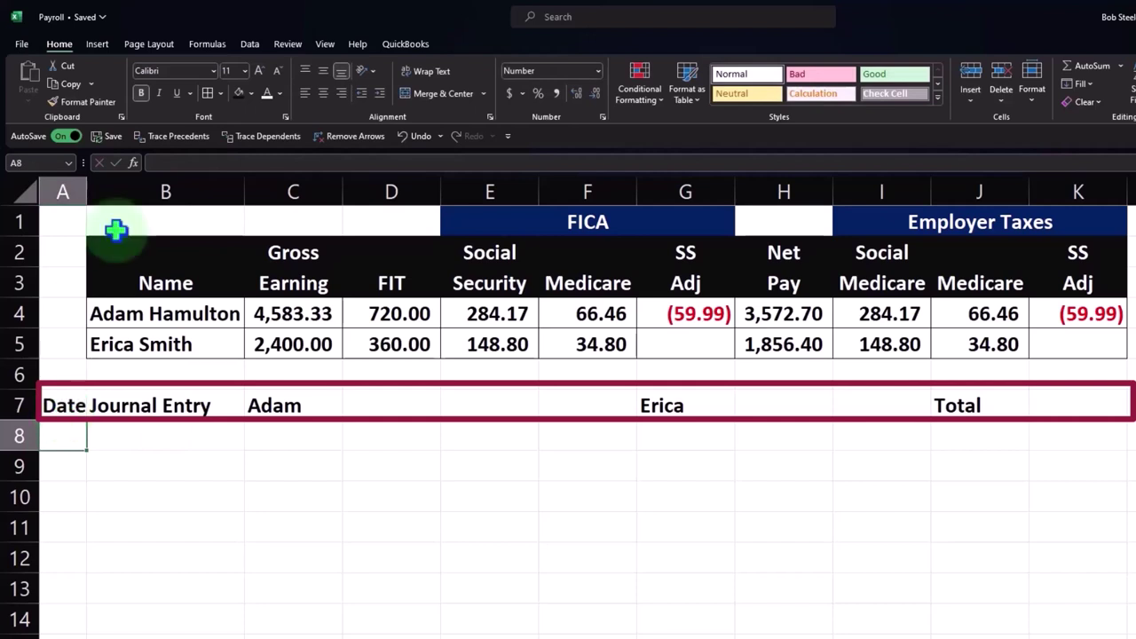
{"action": "left_click_drag", "start_coordinate": [87, 191], "coordinate": [94, 192]}
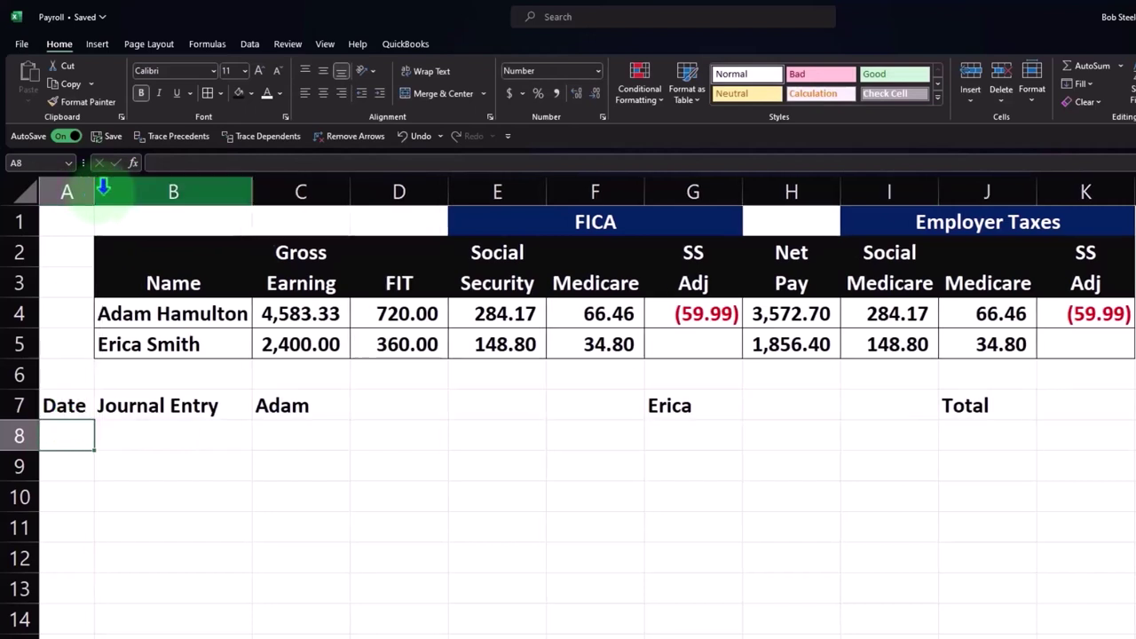
- Apply Short Date to column A and begin typing the date '2/' in A8
{"action": "left_click", "coordinate": [72, 192]}
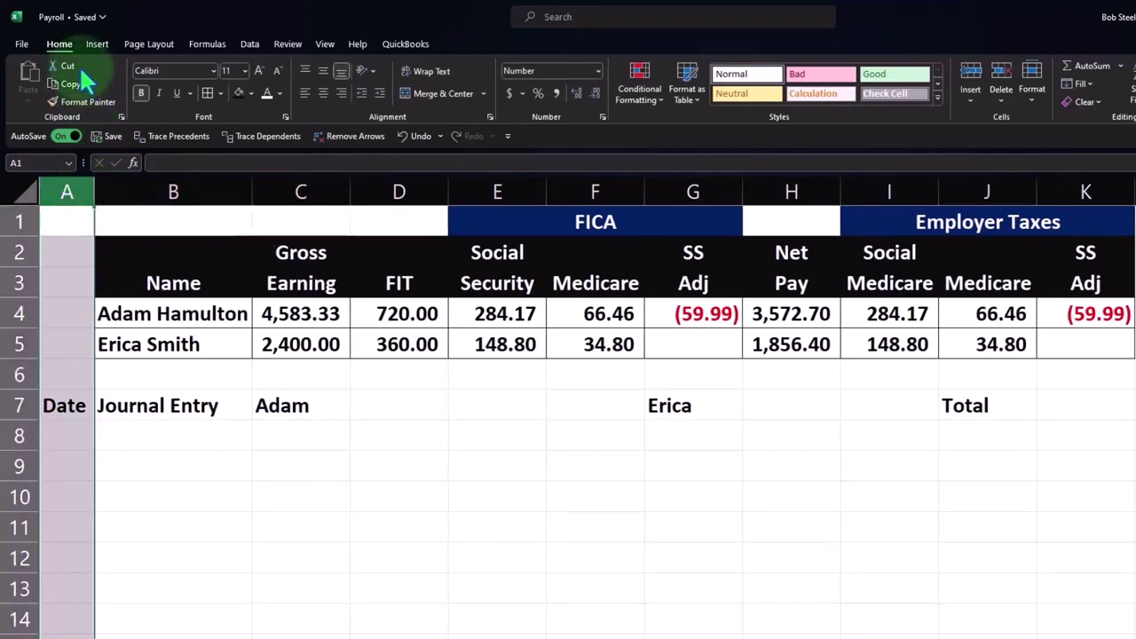
{"action": "left_click", "coordinate": [597, 71]}
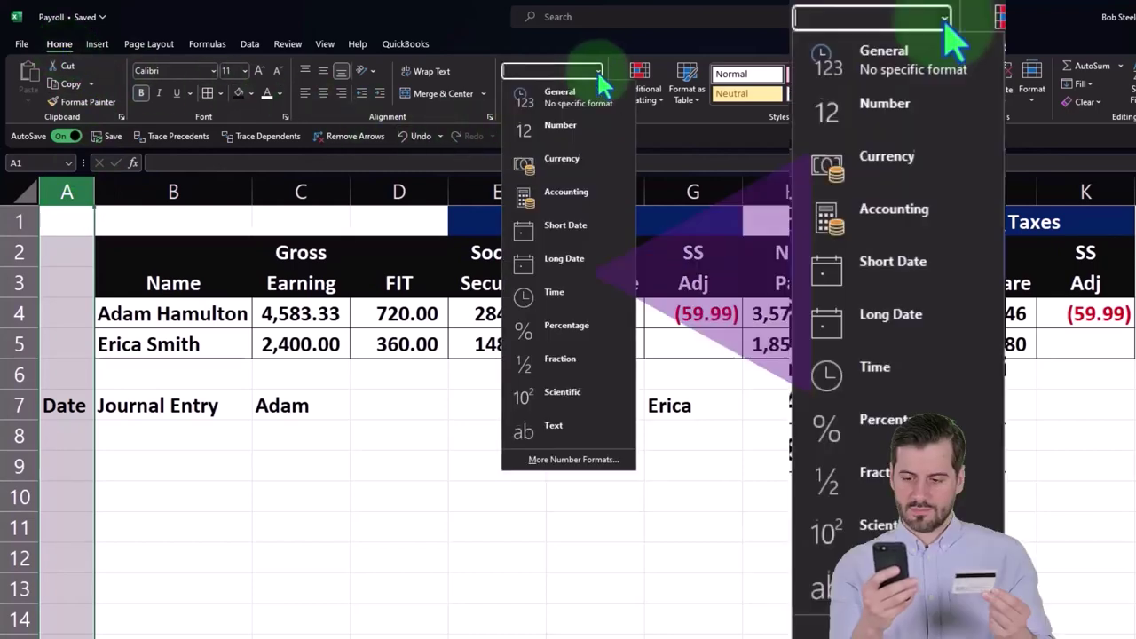
{"action": "left_click", "coordinate": [583, 227]}
{"action": "left_click", "coordinate": [69, 436]}
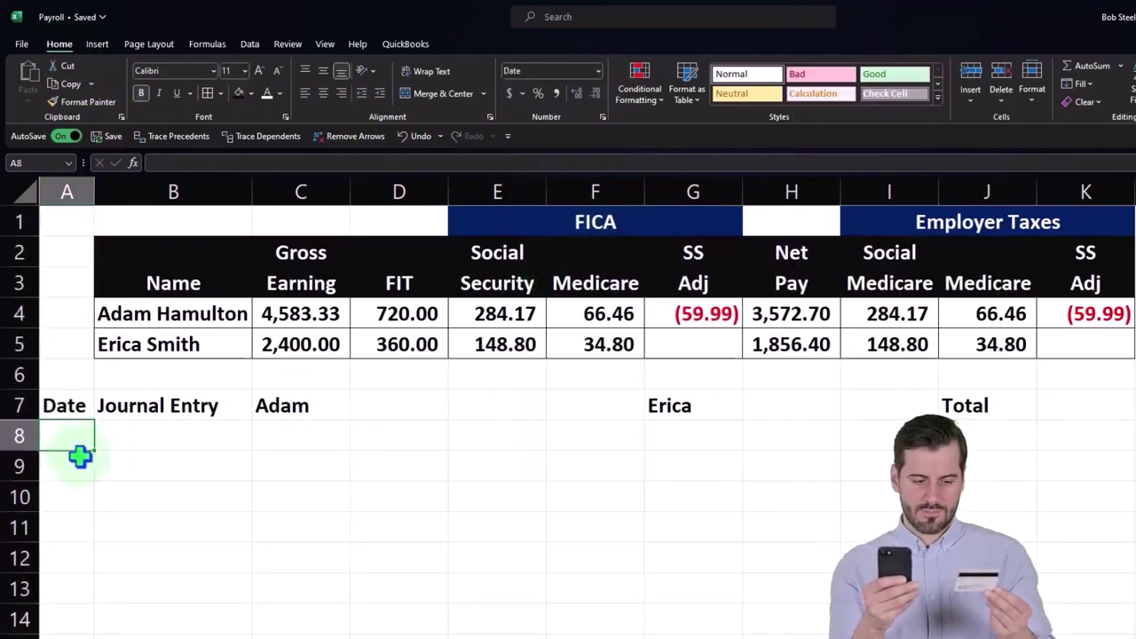
{"action": "type", "text": "2/"}
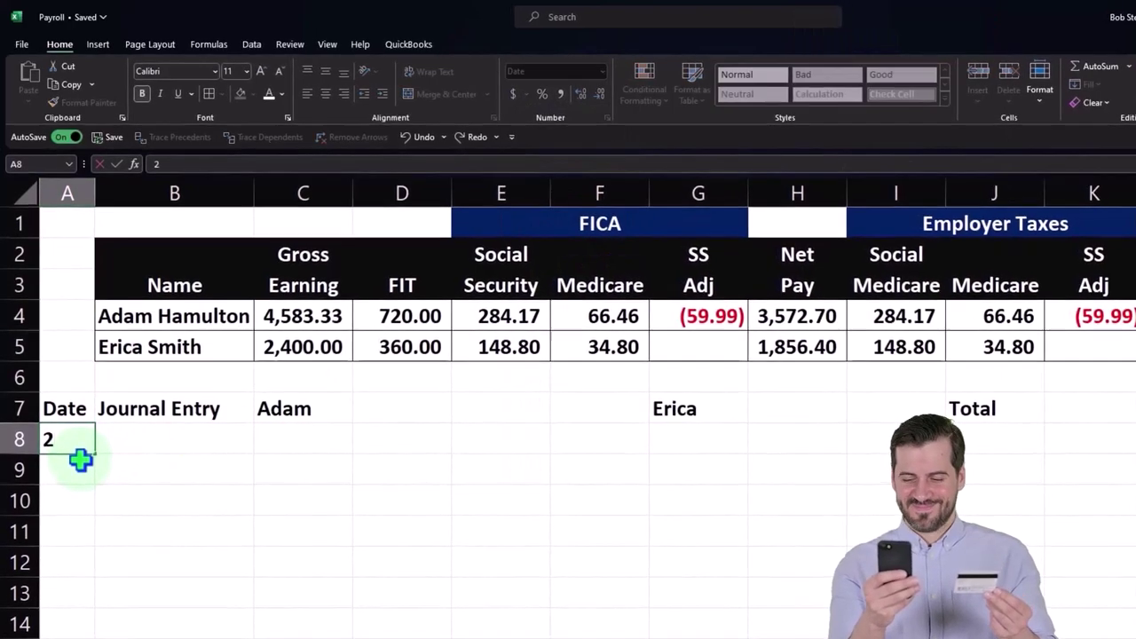